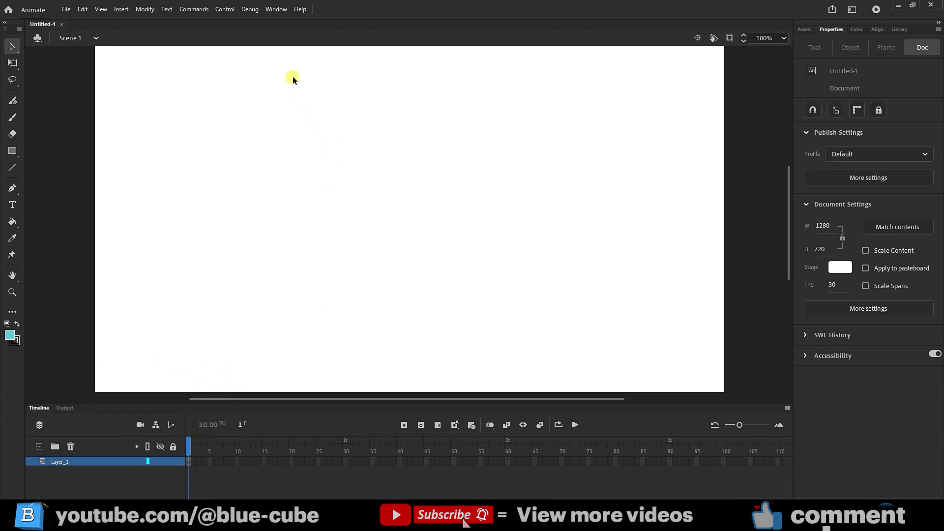
Hide the Timeline panel, then show it again.
{"action": "left_click", "coordinate": [275, 11]}
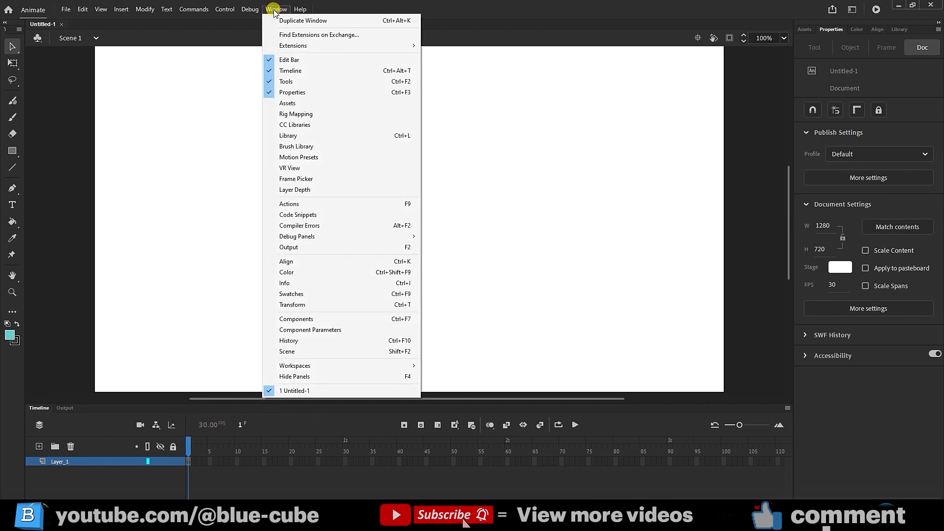
{"action": "left_click", "coordinate": [303, 73]}
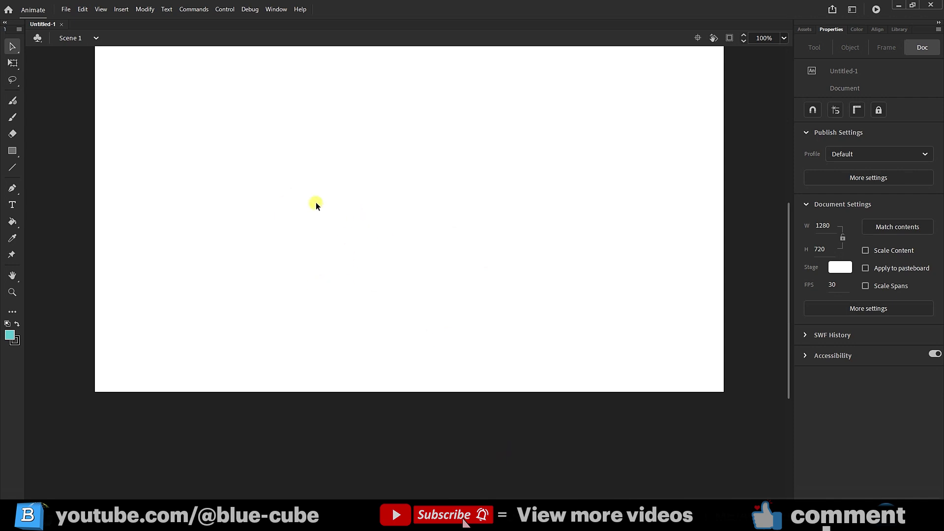
{"action": "left_click", "coordinate": [276, 9]}
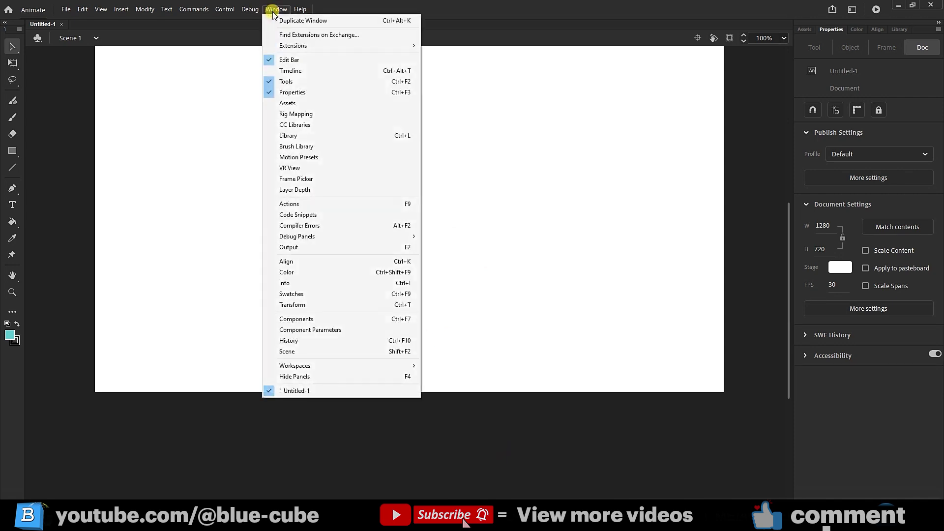
{"action": "left_click", "coordinate": [291, 71]}
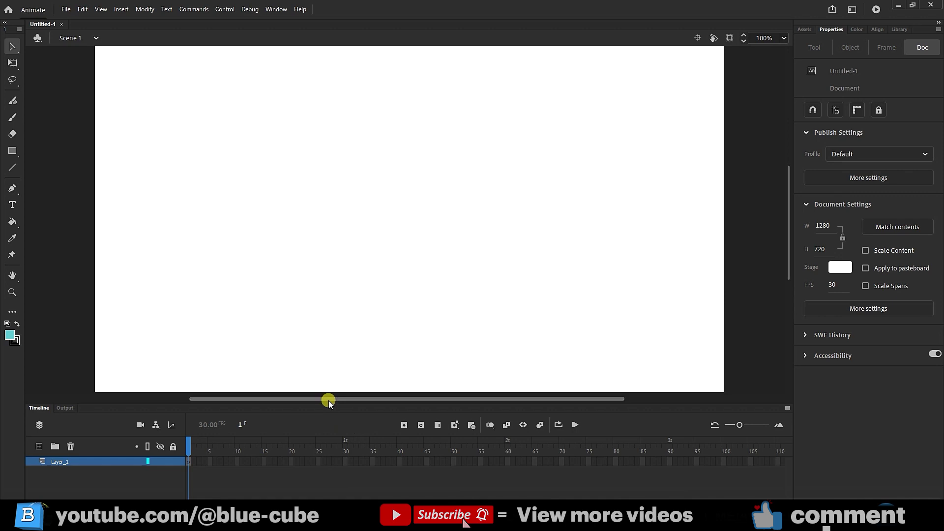
Make the timeline taller, zoom to fit more frames, and set layer rows to Medium, then Tall.
{"action": "left_click_drag", "start_coordinate": [167, 403], "coordinate": [172, 370]}
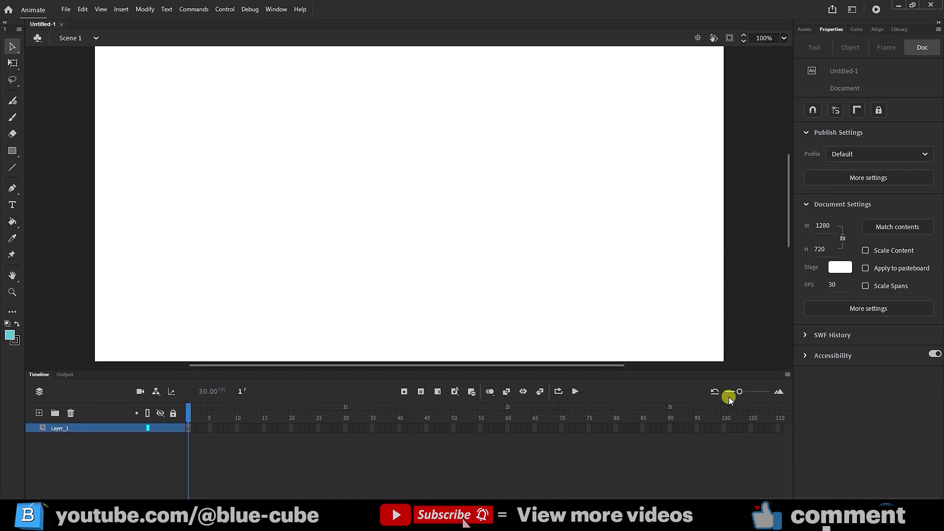
{"action": "mouse_move", "coordinate": [738, 391]}
{"action": "left_mouse_down"}
{"action": "mouse_move", "coordinate": [728, 396]}
{"action": "mouse_move", "coordinate": [743, 397]}
{"action": "left_mouse_up"}
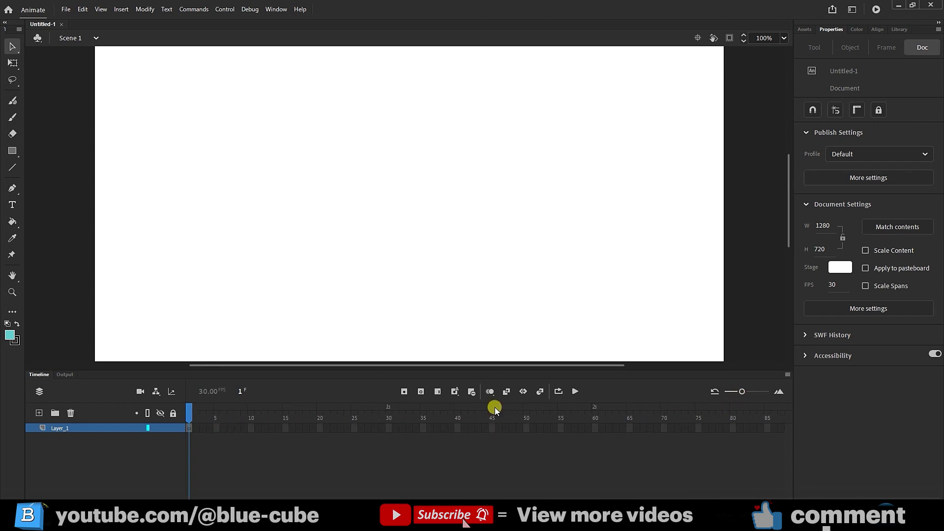
{"action": "left_click", "coordinate": [786, 375]}
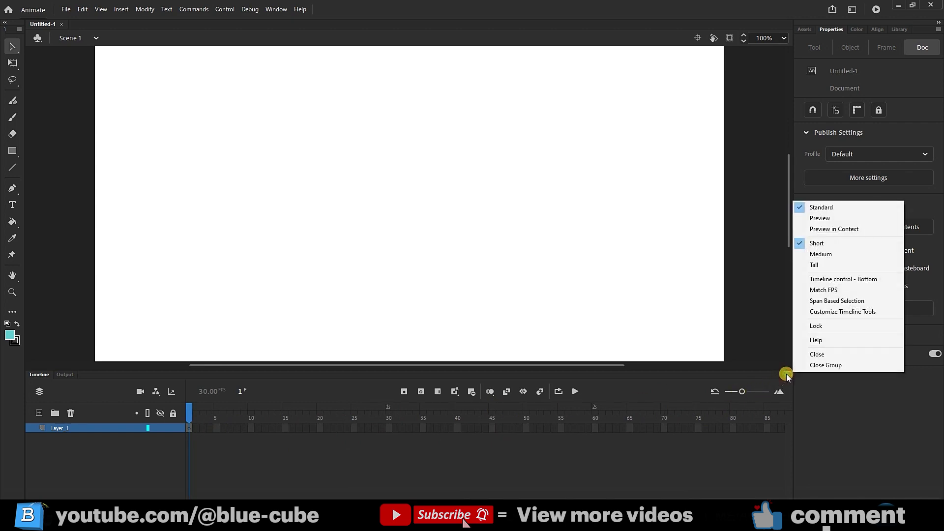
{"action": "left_click", "coordinate": [825, 254]}
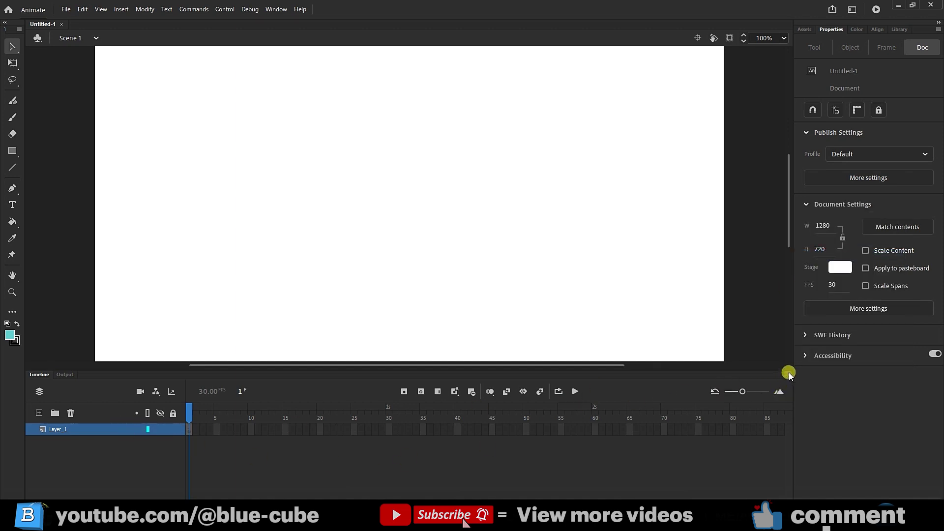
{"action": "left_click", "coordinate": [786, 374]}
{"action": "left_click", "coordinate": [844, 265]}
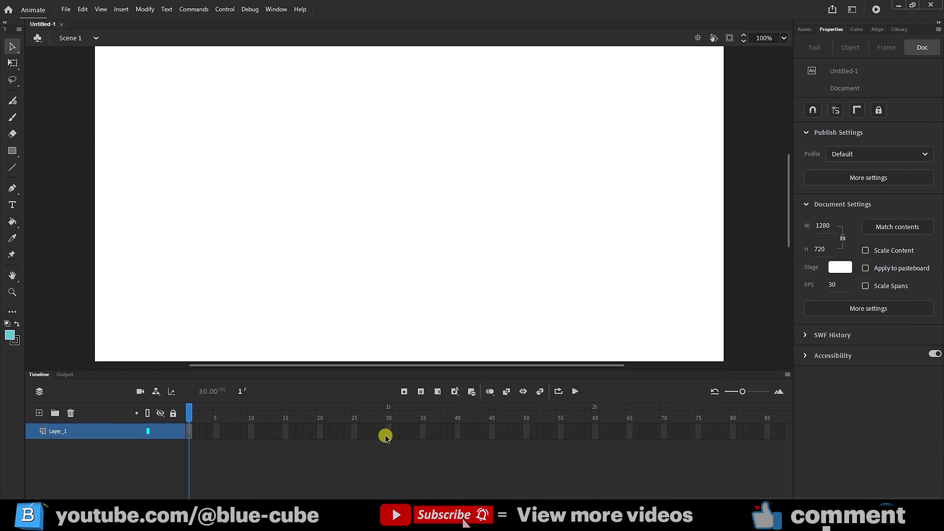
Draw a teal, black-outlined rectangle on the left side of the stage with the Rectangle tool (R).
{"action": "key", "text": "r"}
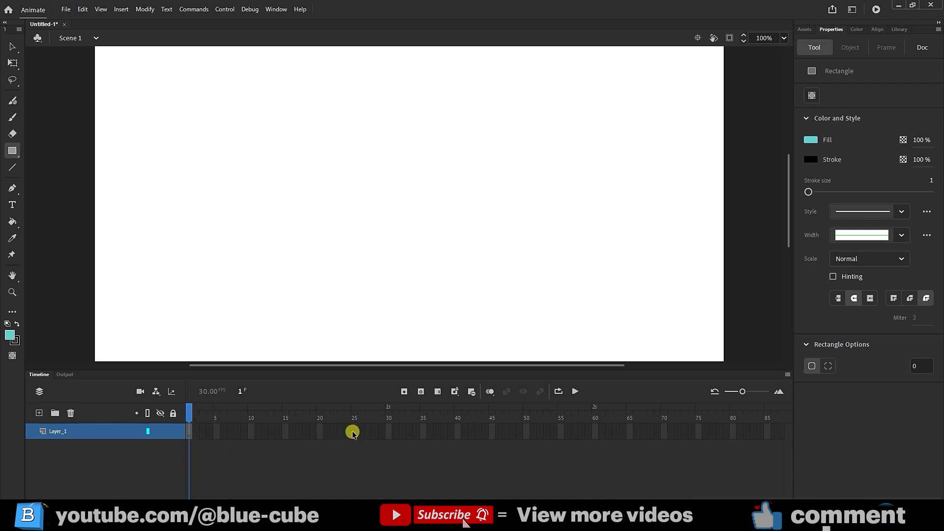
{"action": "left_click", "coordinate": [207, 413]}
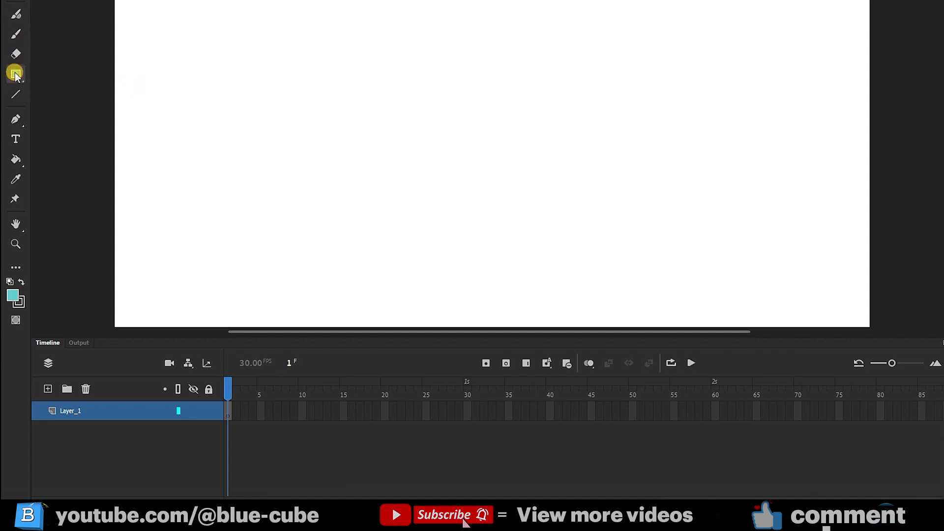
{"action": "left_click_drag", "start_coordinate": [186, 101], "coordinate": [293, 219]}
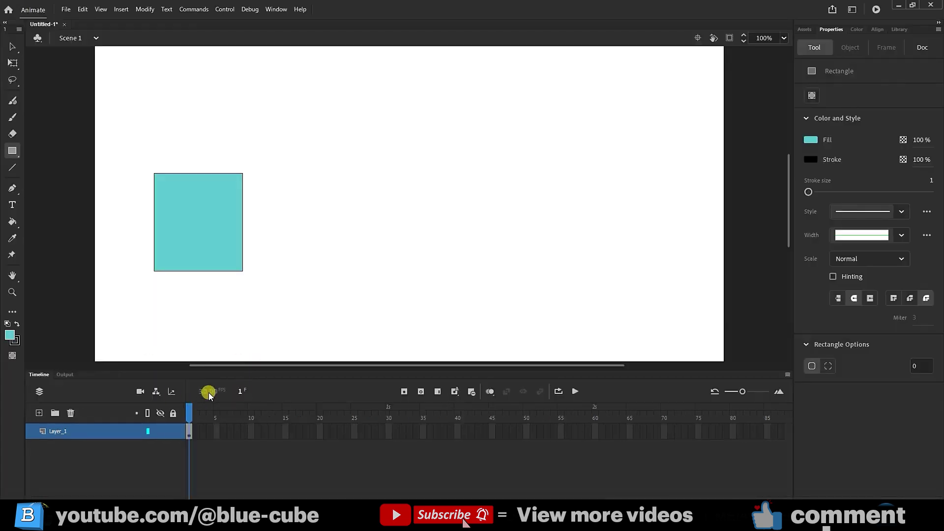
{"action": "left_click", "coordinate": [65, 10]}
{"action": "left_click", "coordinate": [107, 21]}
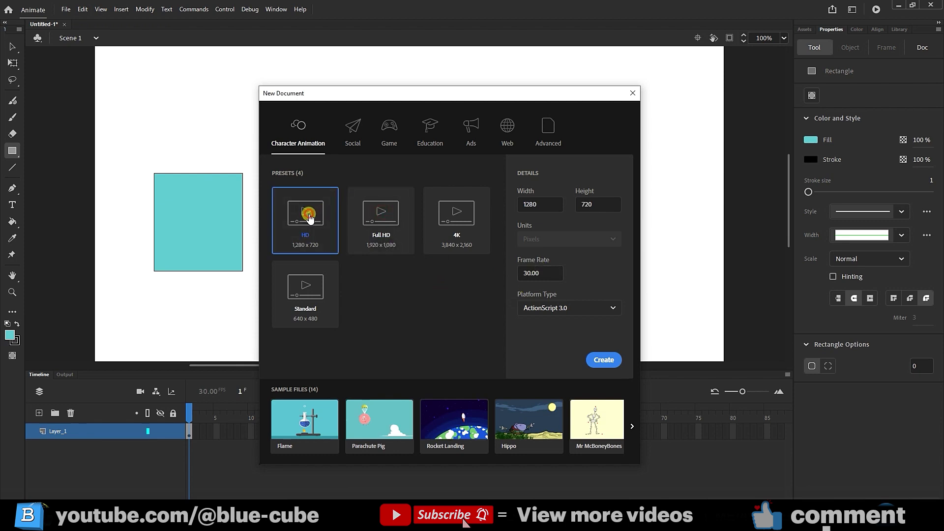
{"action": "left_click", "coordinate": [544, 271]}
{"action": "left_click", "coordinate": [633, 94]}
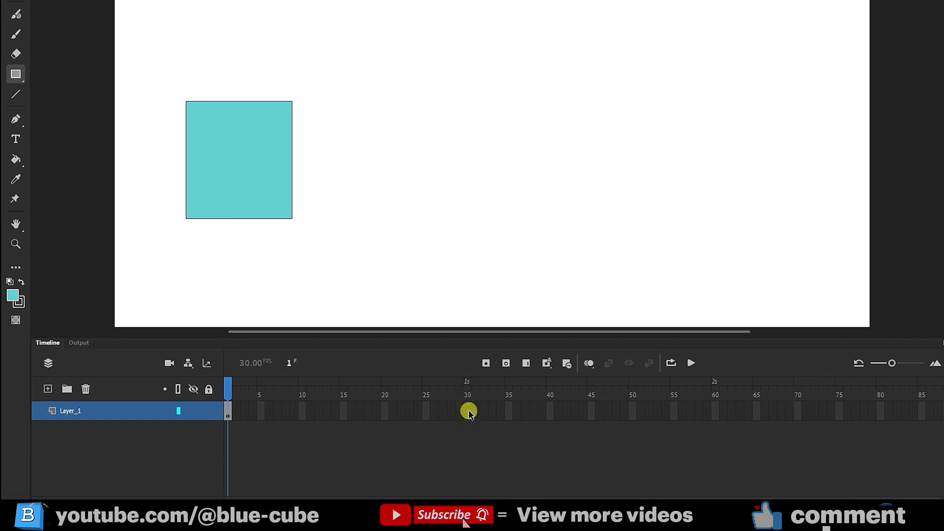
Add a keyframe at frame 2 and shift the teal rectangle right with Free Transform.
{"action": "left_click", "coordinate": [485, 364]}
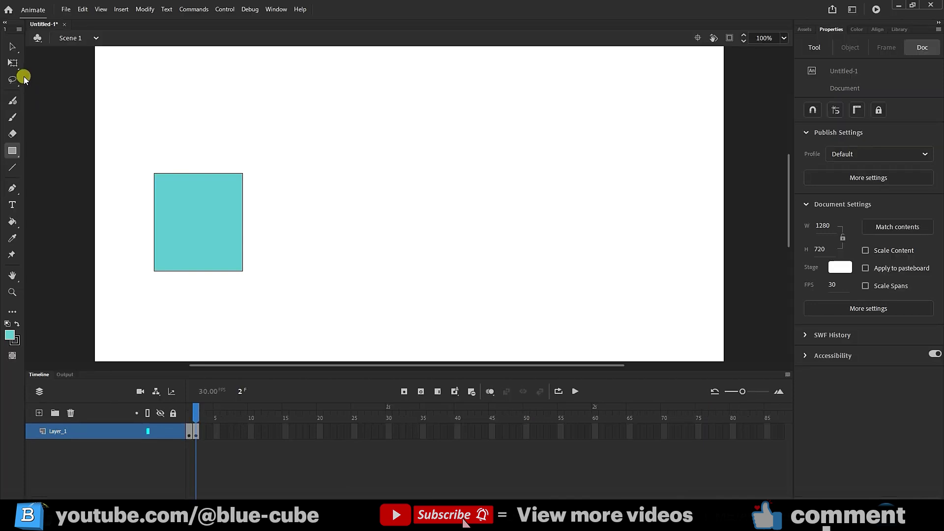
{"action": "left_click", "coordinate": [11, 62]}
{"action": "left_click_drag", "start_coordinate": [282, 147], "coordinate": [130, 301]}
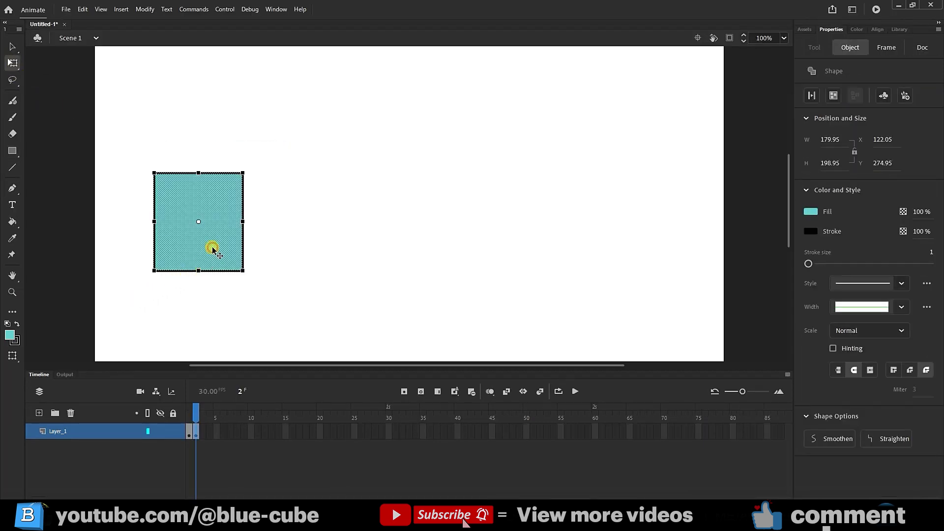
{"action": "left_click_drag", "start_coordinate": [213, 252], "coordinate": [283, 258]}
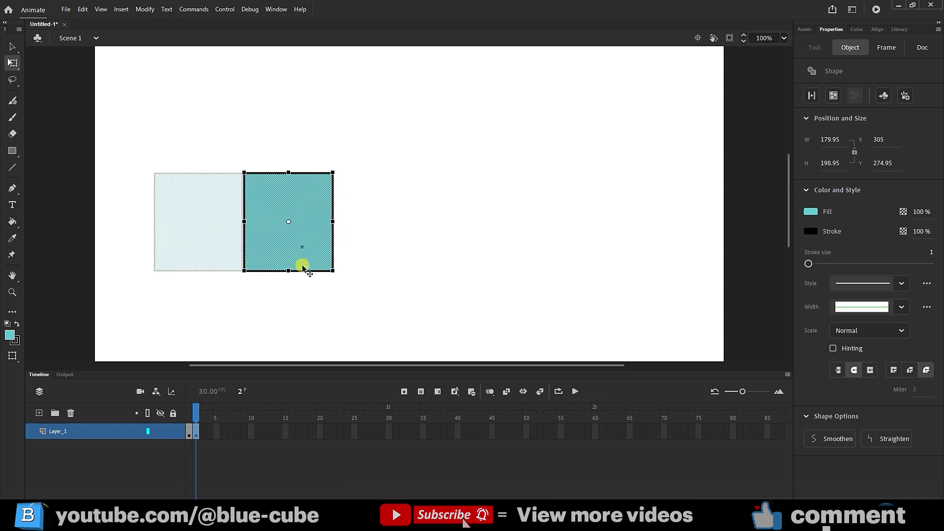
{"action": "left_click_drag", "start_coordinate": [282, 255], "coordinate": [304, 267]}
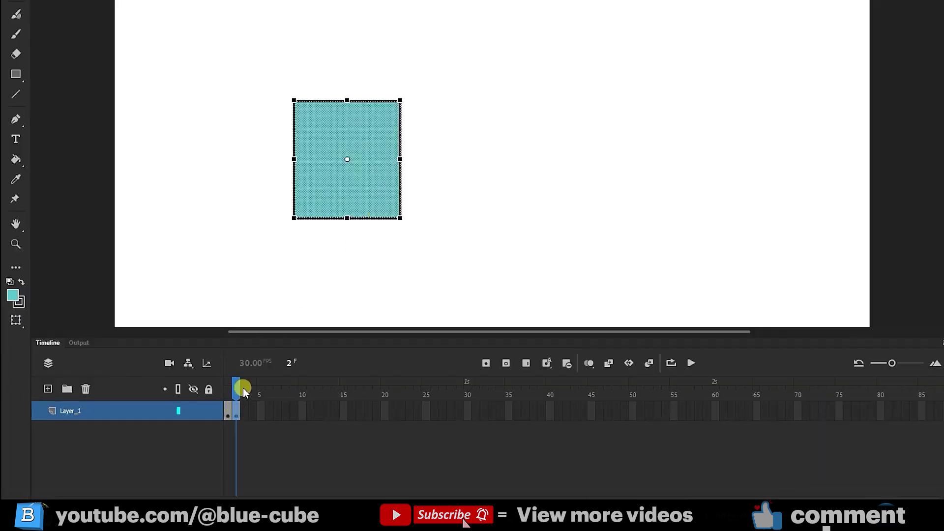
{"action": "mouse_move", "coordinate": [236, 389]}
{"action": "left_mouse_down"}
{"action": "mouse_move", "coordinate": [228, 391]}
{"action": "mouse_move", "coordinate": [236, 390]}
{"action": "left_mouse_up"}
Add a keyframe at frame 3, move the rectangle further right, and scrub frames 1–3.
{"action": "left_click", "coordinate": [483, 363]}
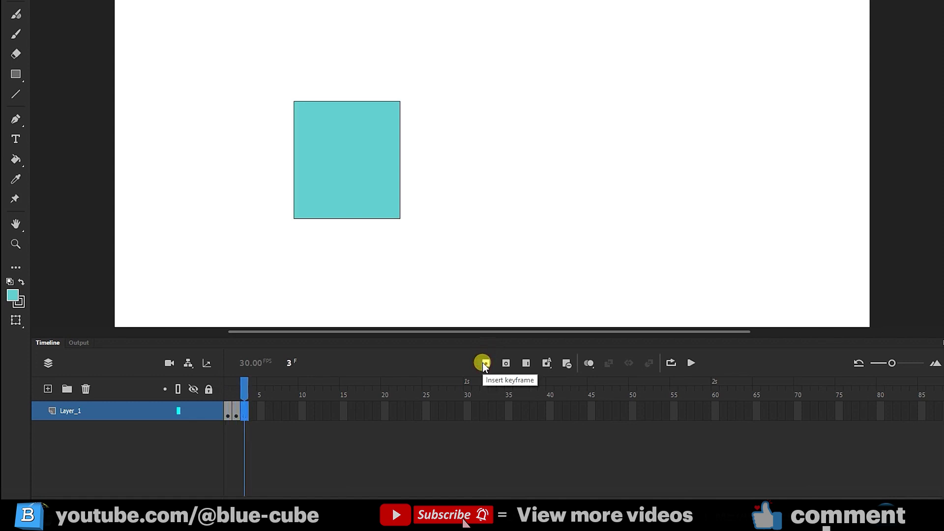
{"action": "left_click", "coordinate": [363, 179]}
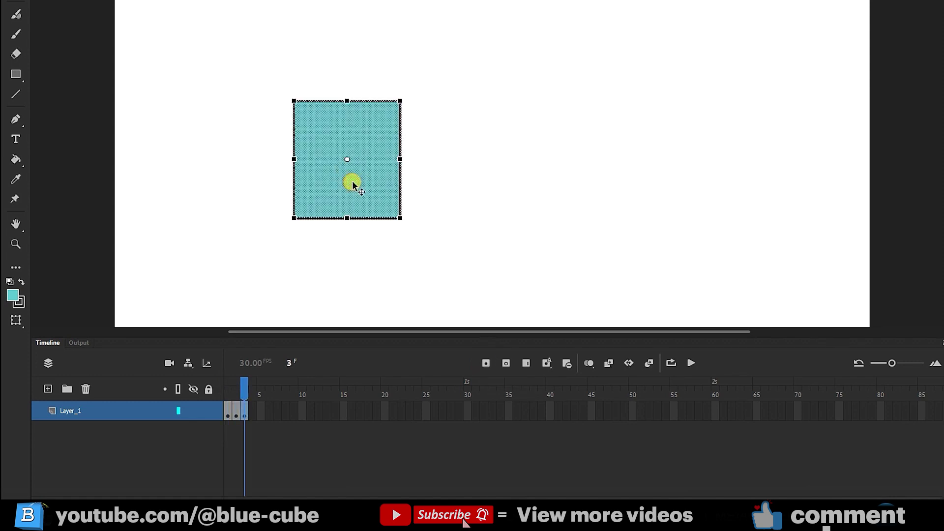
{"action": "left_click_drag", "start_coordinate": [354, 187], "coordinate": [427, 187]}
{"action": "left_click", "coordinate": [245, 392]}
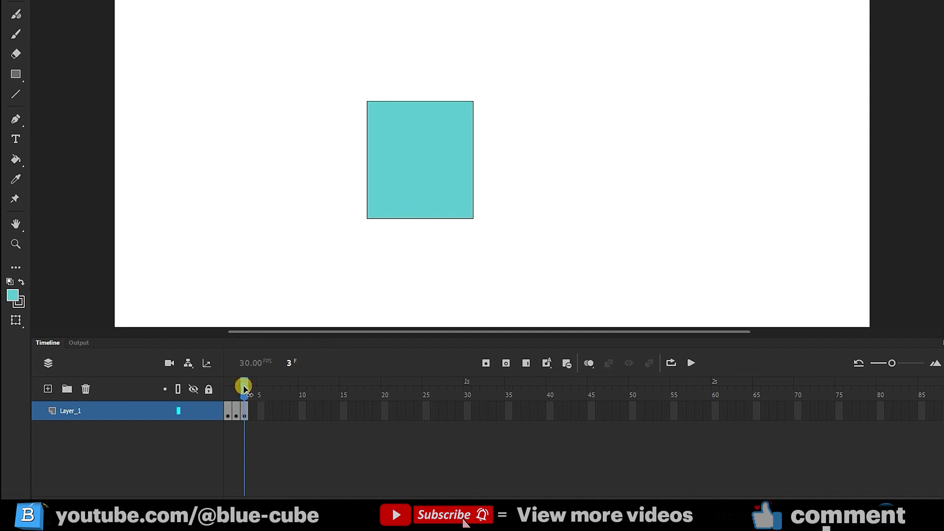
{"action": "mouse_move", "coordinate": [244, 389]}
{"action": "left_mouse_down"}
{"action": "mouse_move", "coordinate": [227, 388]}
{"action": "mouse_move", "coordinate": [244, 389]}
{"action": "left_mouse_up"}
{"action": "left_click", "coordinate": [503, 364]}
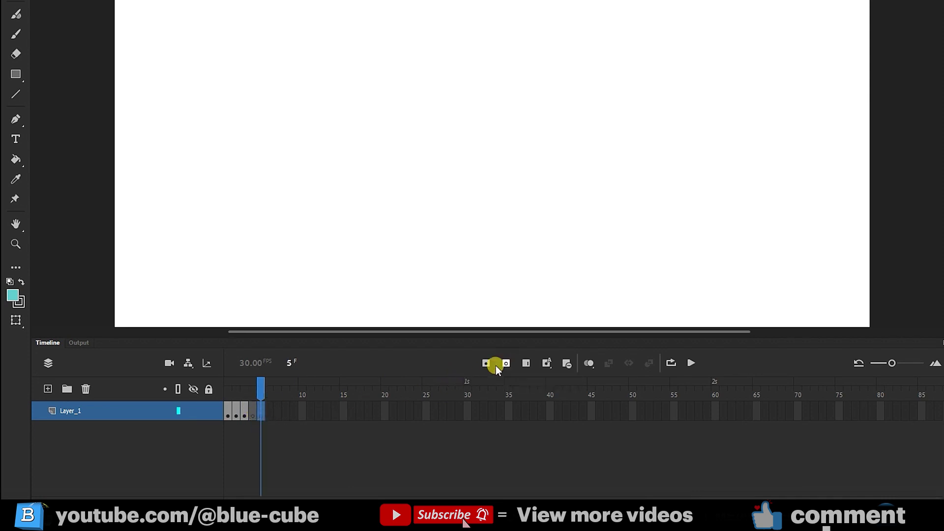
{"action": "left_click", "coordinate": [259, 411]}
{"action": "left_click", "coordinate": [508, 363]}
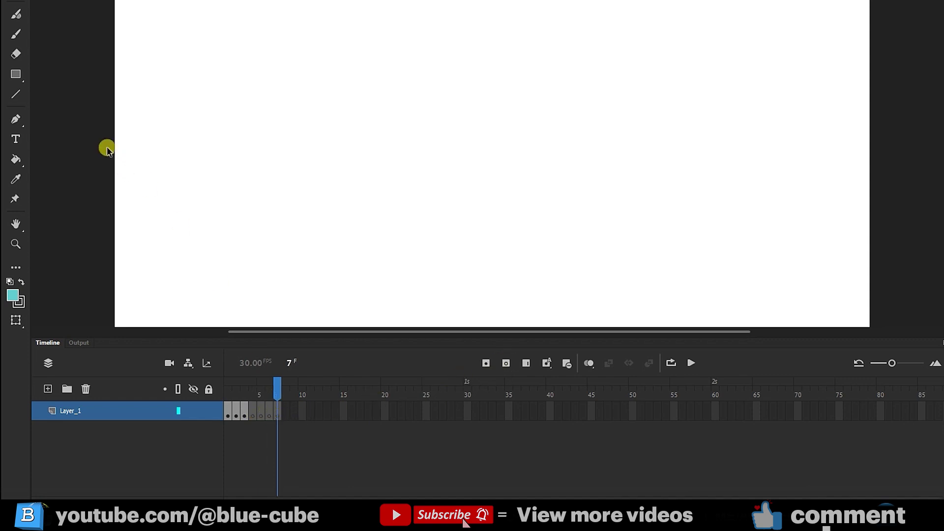
{"action": "left_click", "coordinate": [17, 75]}
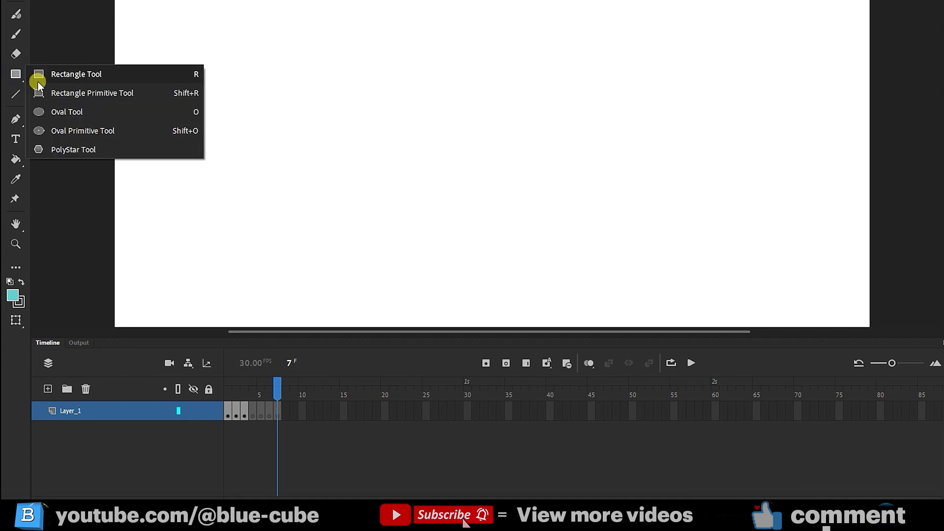
{"action": "left_click", "coordinate": [79, 115]}
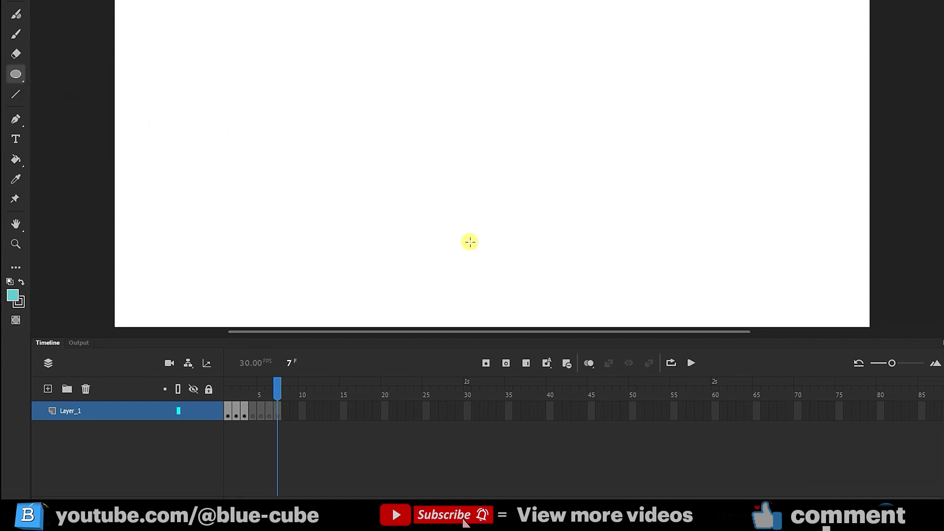
{"action": "left_click_drag", "start_coordinate": [466, 227], "coordinate": [557, 309]}
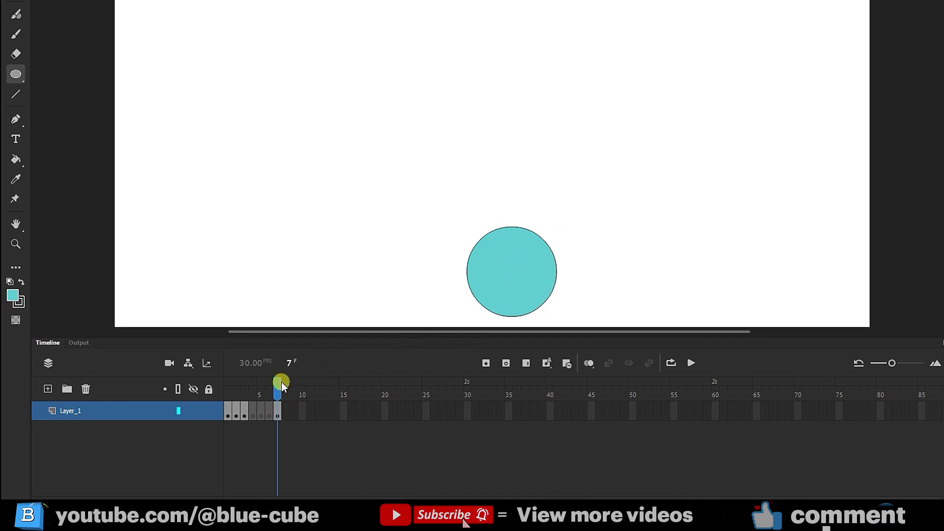
{"action": "left_click_drag", "start_coordinate": [276, 386], "coordinate": [261, 389]}
{"action": "left_click", "coordinate": [228, 388]}
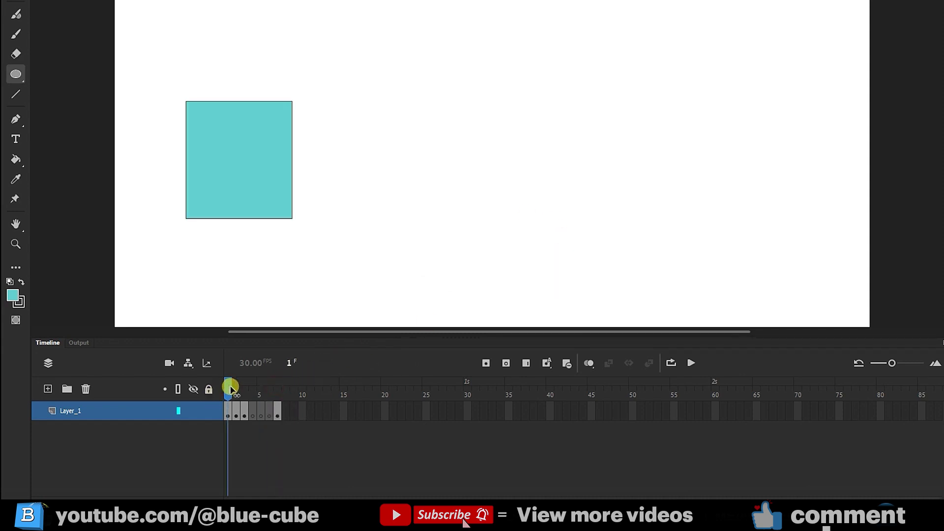
{"action": "left_click", "coordinate": [237, 388]}
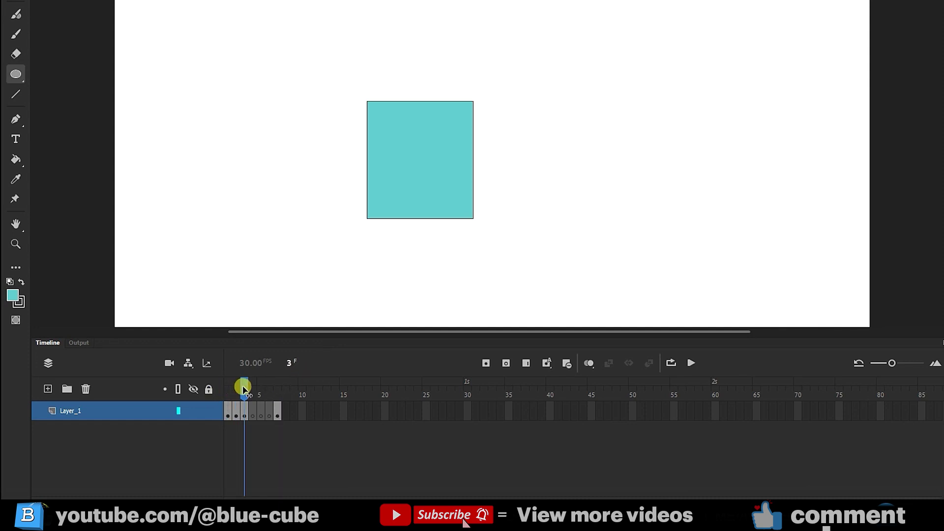
{"action": "left_click", "coordinate": [252, 386]}
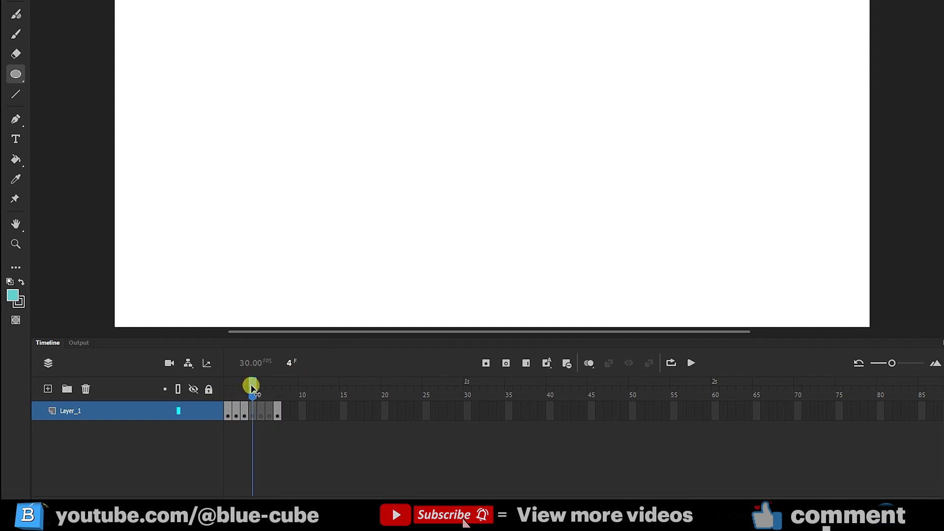
{"action": "left_click_drag", "start_coordinate": [252, 386], "coordinate": [277, 387]}
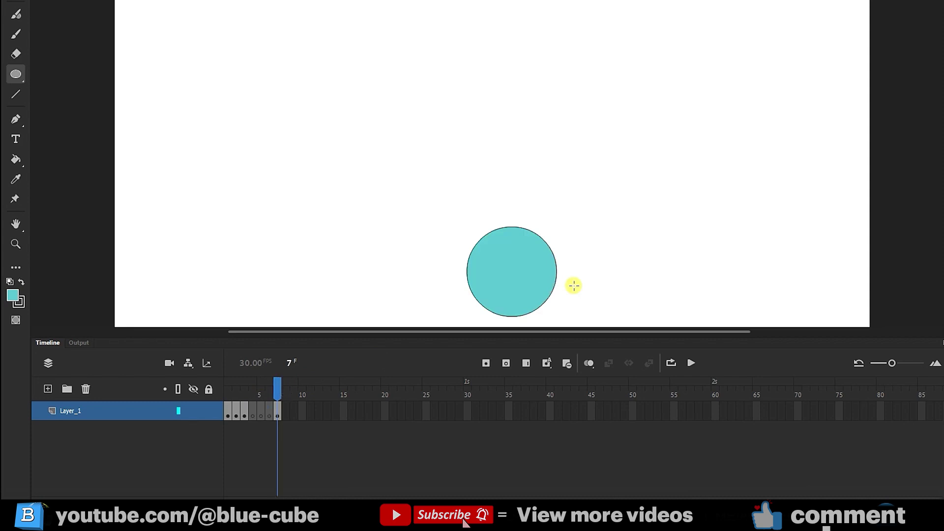
Turn on Loop, set the loop range to frames 1–7, and play the animation.
{"action": "left_click", "coordinate": [692, 363]}
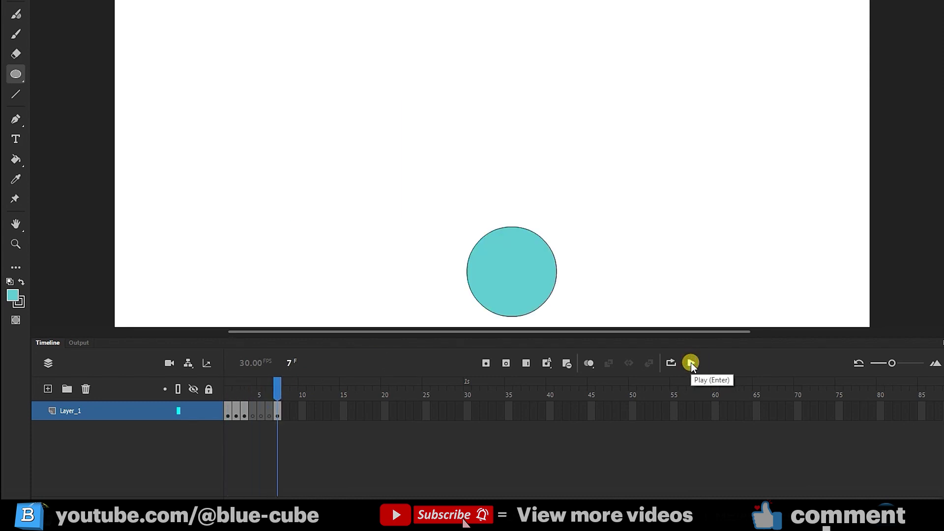
{"action": "left_click", "coordinate": [692, 362]}
{"action": "left_click", "coordinate": [689, 363]}
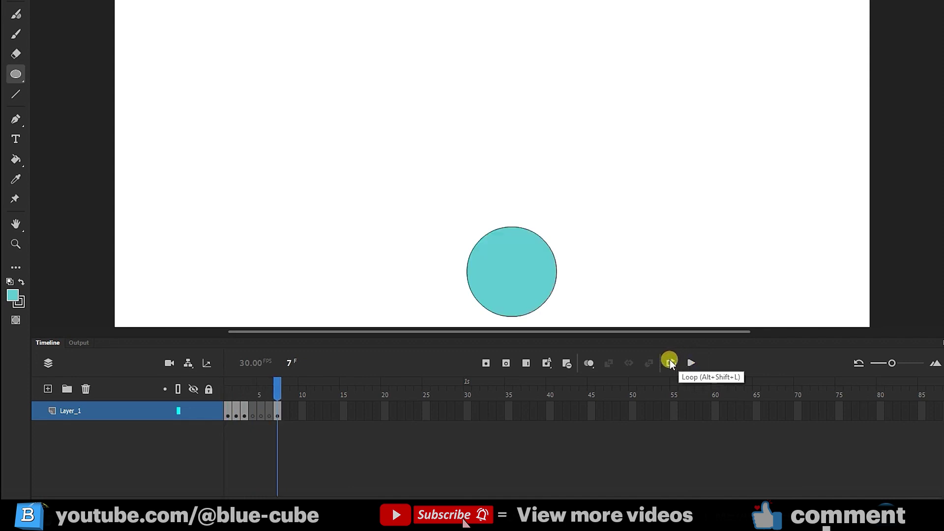
{"action": "left_click", "coordinate": [670, 362]}
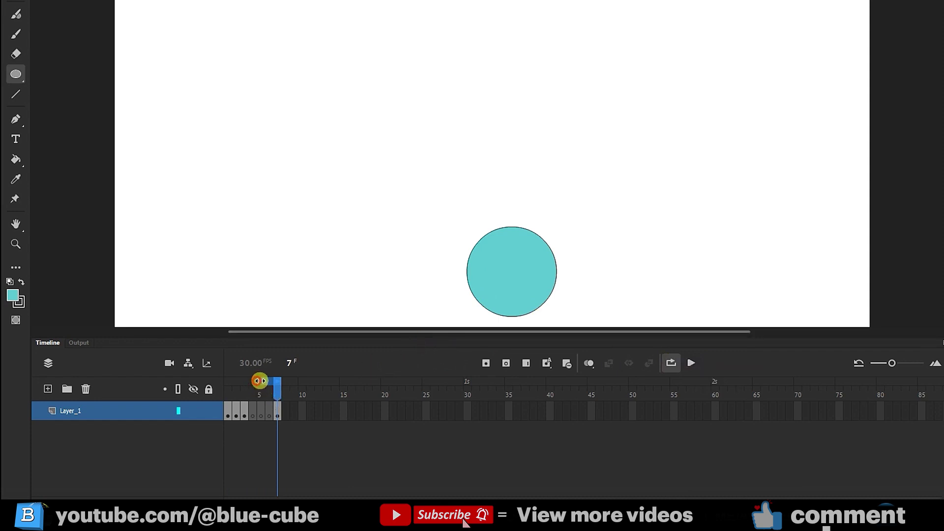
{"action": "mouse_move", "coordinate": [256, 380]}
{"action": "left_mouse_down"}
{"action": "mouse_move", "coordinate": [225, 385]}
{"action": "mouse_move", "coordinate": [261, 383]}
{"action": "left_mouse_up"}
{"action": "left_click_drag", "start_coordinate": [261, 383], "coordinate": [223, 384]}
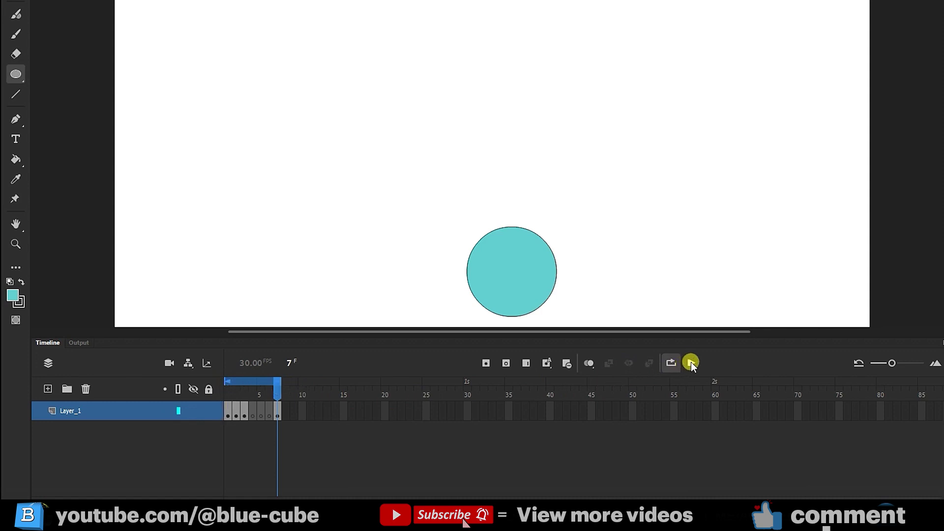
{"action": "left_click", "coordinate": [692, 364]}
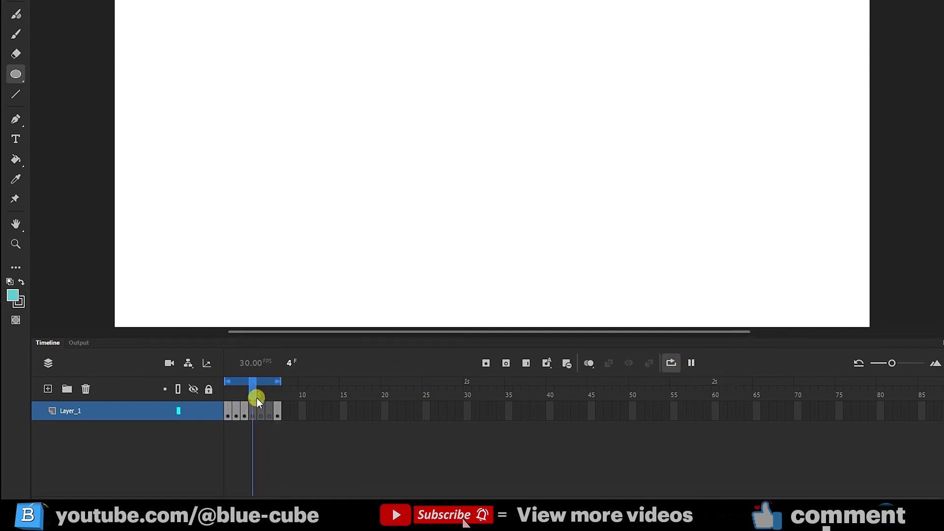
Pause playback with looping off and move the playhead to the circle on frame 7.
{"action": "left_click", "coordinate": [692, 363]}
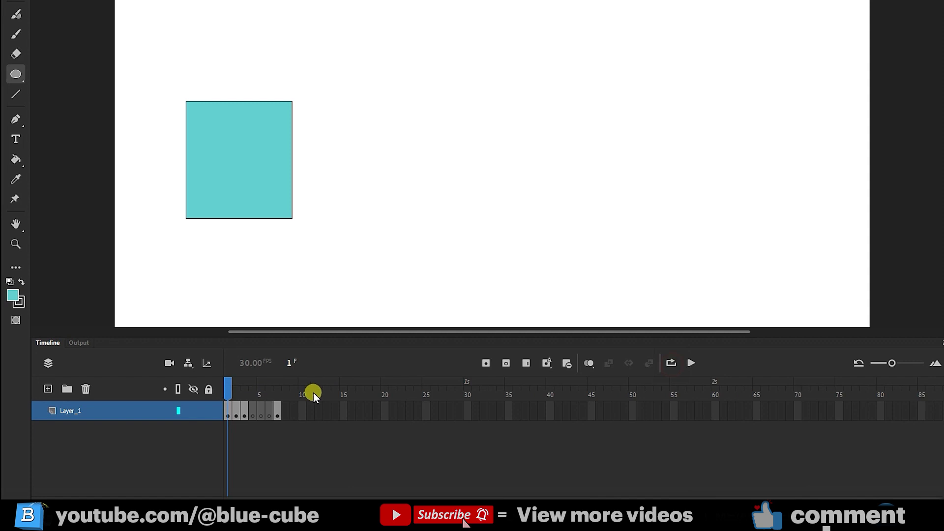
{"action": "left_click_drag", "start_coordinate": [230, 386], "coordinate": [276, 398]}
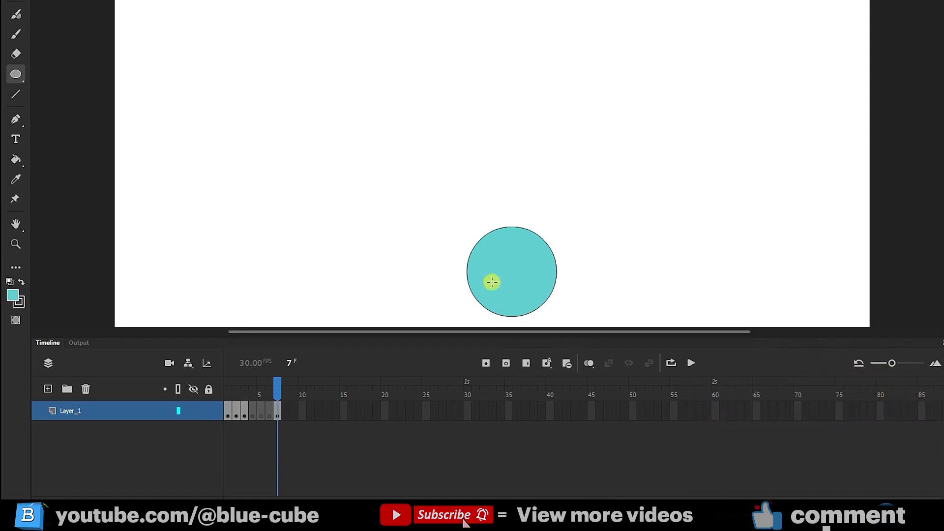
Insert frames after frame 7 until the circle's span reaches frame 25.
{"action": "left_click", "coordinate": [526, 362]}
{"action": "left_click", "coordinate": [526, 362]}
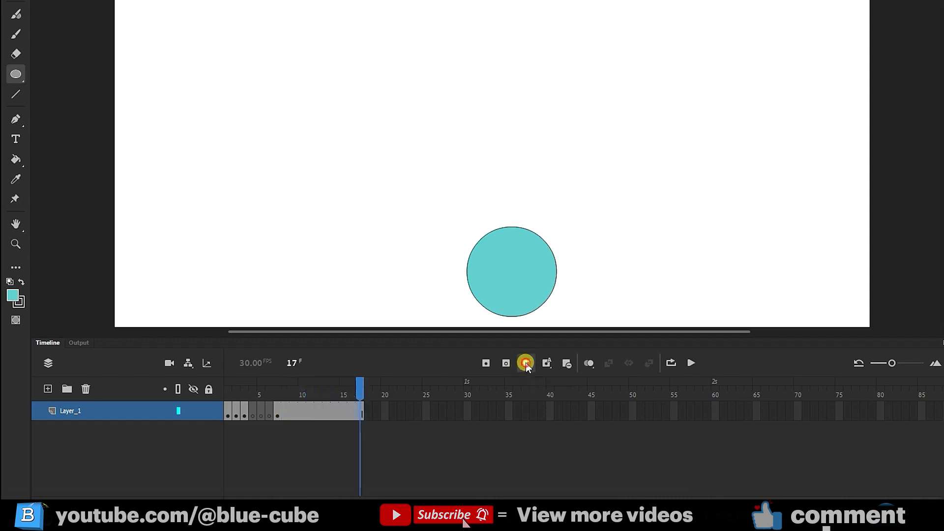
{"action": "left_click", "coordinate": [526, 362]}
{"action": "left_click", "coordinate": [525, 362]}
{"action": "left_click", "coordinate": [526, 362]}
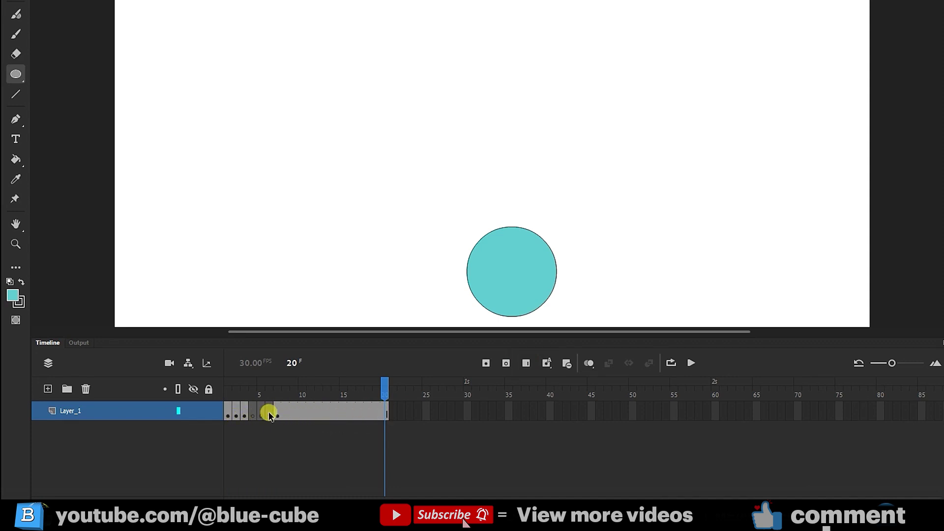
{"action": "left_click", "coordinate": [527, 363]}
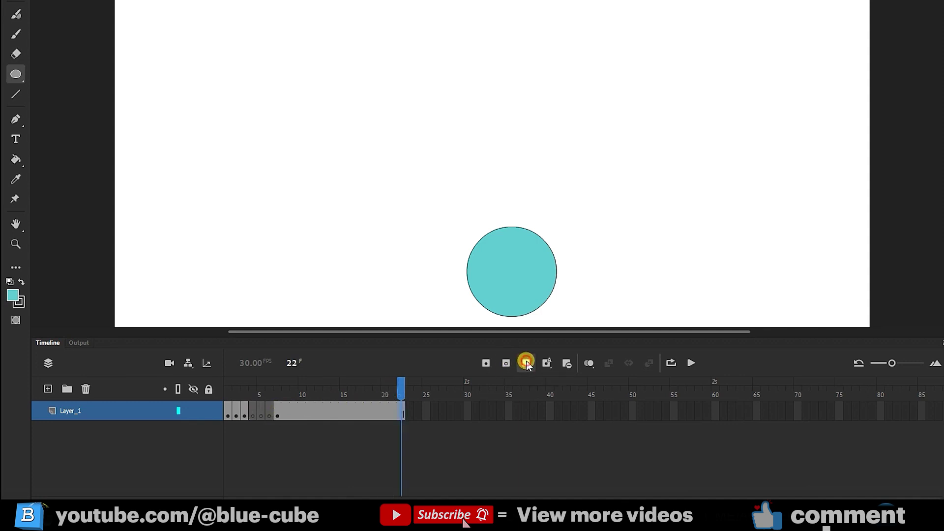
{"action": "left_click", "coordinate": [526, 363]}
{"action": "left_click", "coordinate": [526, 363]}
{"action": "left_click", "coordinate": [525, 363]}
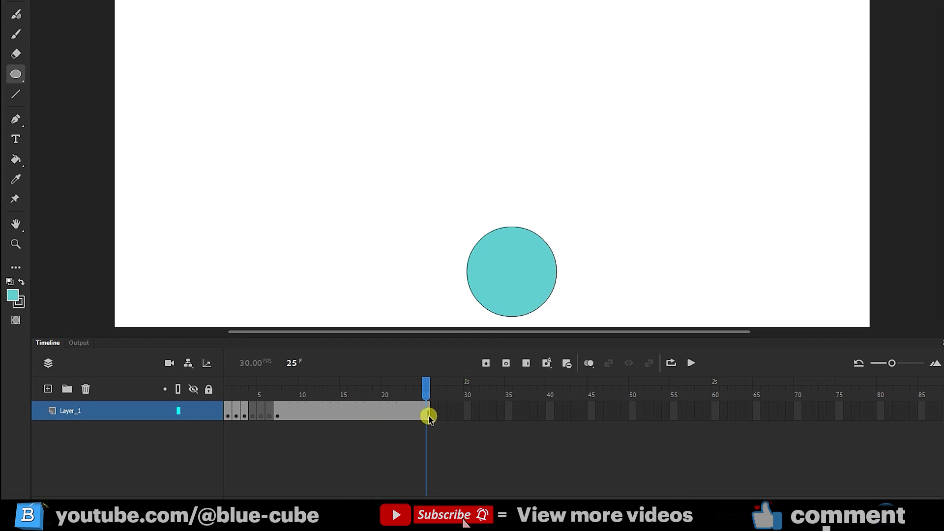
Insert a keyframe at frame 25, drag the circle up toward centre, and scrub to check.
{"action": "left_click", "coordinate": [485, 362]}
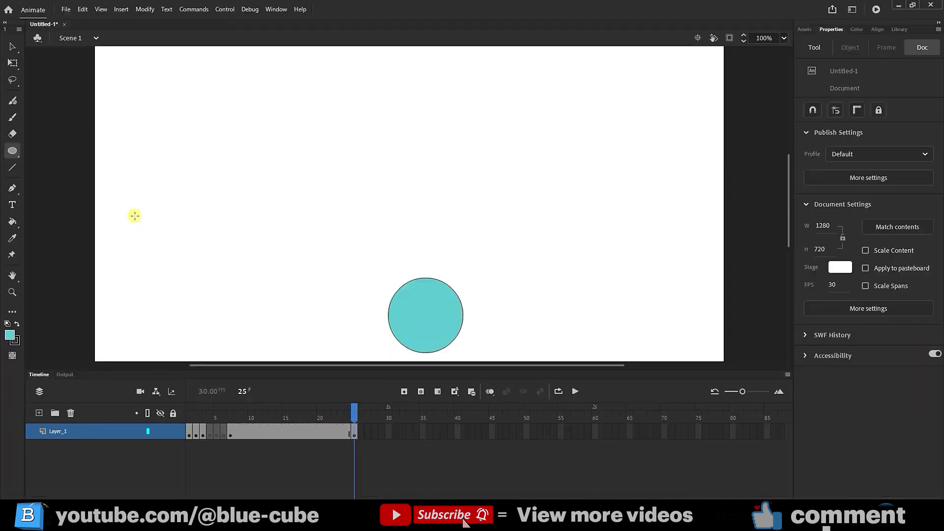
{"action": "left_click", "coordinate": [12, 63]}
{"action": "left_click", "coordinate": [434, 324]}
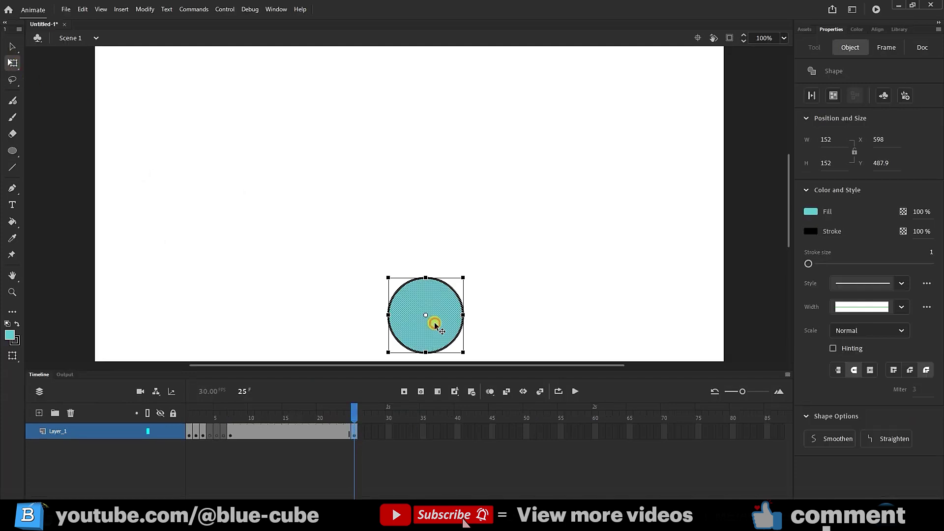
{"action": "left_click_drag", "start_coordinate": [434, 323], "coordinate": [425, 220]}
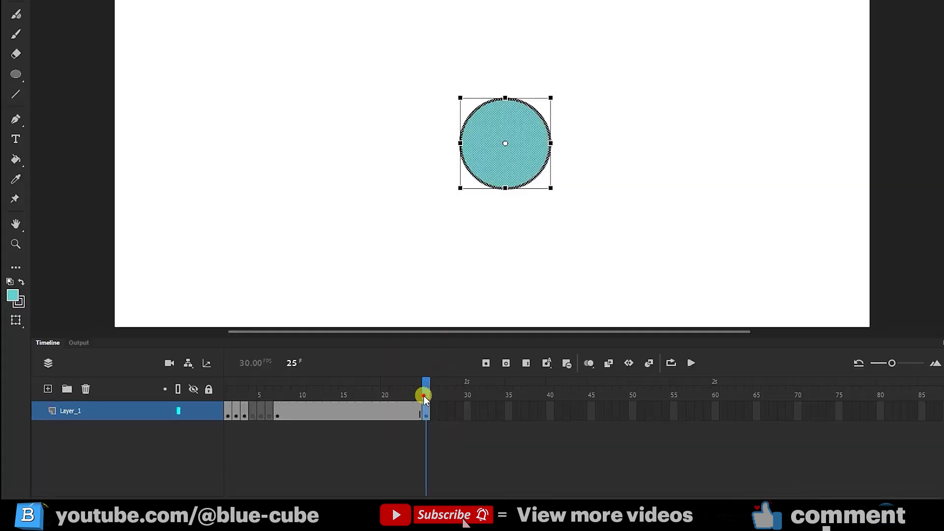
{"action": "mouse_move", "coordinate": [424, 399]}
{"action": "left_mouse_down"}
{"action": "mouse_move", "coordinate": [320, 416]}
{"action": "mouse_move", "coordinate": [413, 418]}
{"action": "mouse_move", "coordinate": [343, 413]}
{"action": "mouse_move", "coordinate": [421, 399]}
{"action": "mouse_move", "coordinate": [293, 415]}
{"action": "mouse_move", "coordinate": [375, 411]}
{"action": "mouse_move", "coordinate": [360, 413]}
{"action": "left_mouse_up"}
{"action": "mouse_move", "coordinate": [303, 418]}
{"action": "left_mouse_down"}
{"action": "mouse_move", "coordinate": [434, 418]}
{"action": "mouse_move", "coordinate": [389, 425]}
{"action": "mouse_move", "coordinate": [421, 415]}
{"action": "mouse_move", "coordinate": [384, 409]}
{"action": "left_mouse_up"}
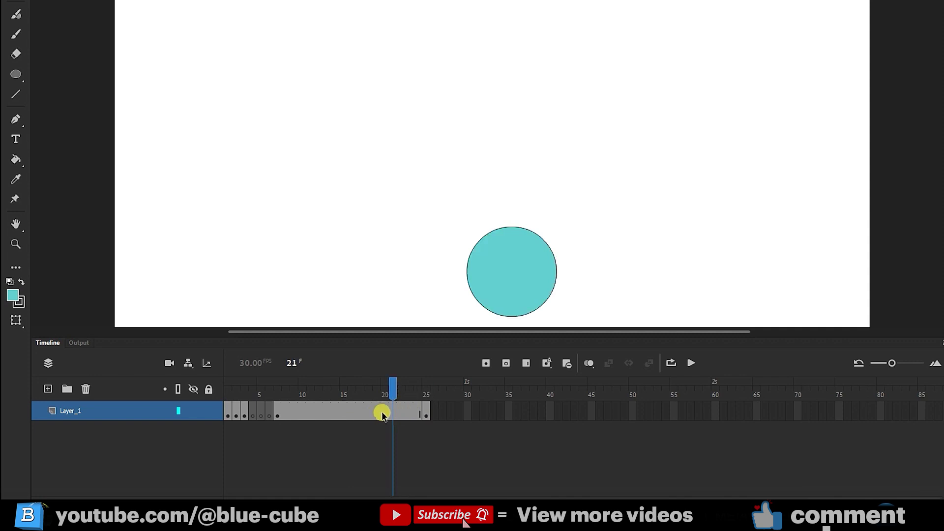
Create a shape tween across frames 7–25, preview it, and return the playhead to frame 1.
{"action": "right_click", "coordinate": [414, 412]}
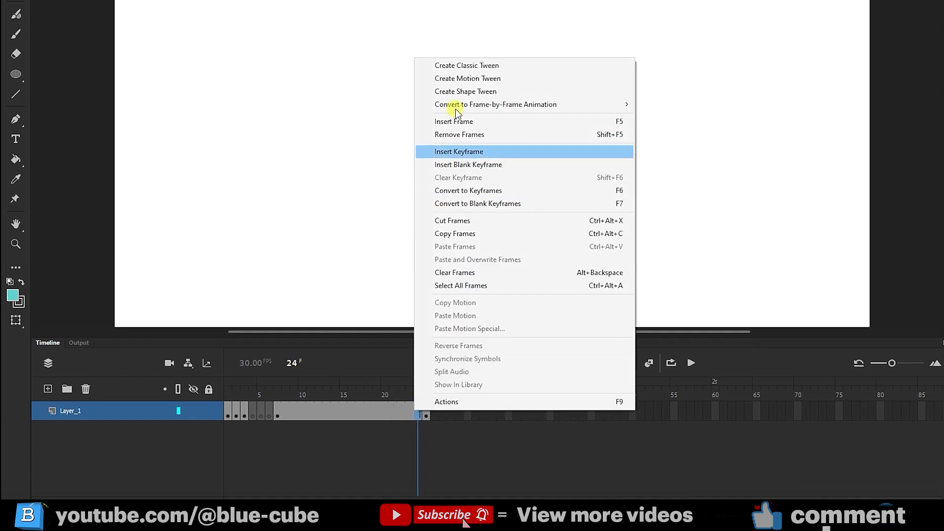
{"action": "left_click", "coordinate": [479, 92]}
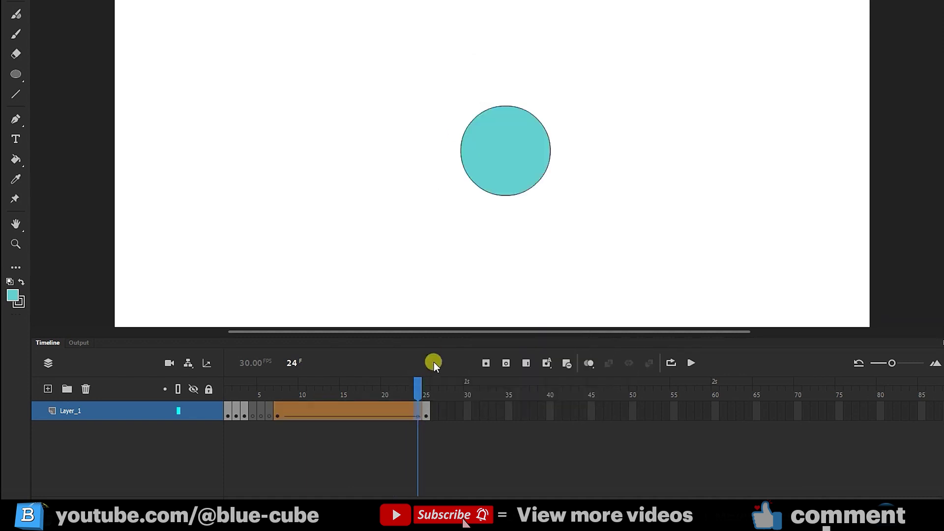
{"action": "mouse_move", "coordinate": [418, 383]}
{"action": "left_mouse_down"}
{"action": "mouse_move", "coordinate": [279, 411]}
{"action": "mouse_move", "coordinate": [418, 411]}
{"action": "mouse_move", "coordinate": [298, 415]}
{"action": "mouse_move", "coordinate": [427, 420]}
{"action": "left_mouse_up"}
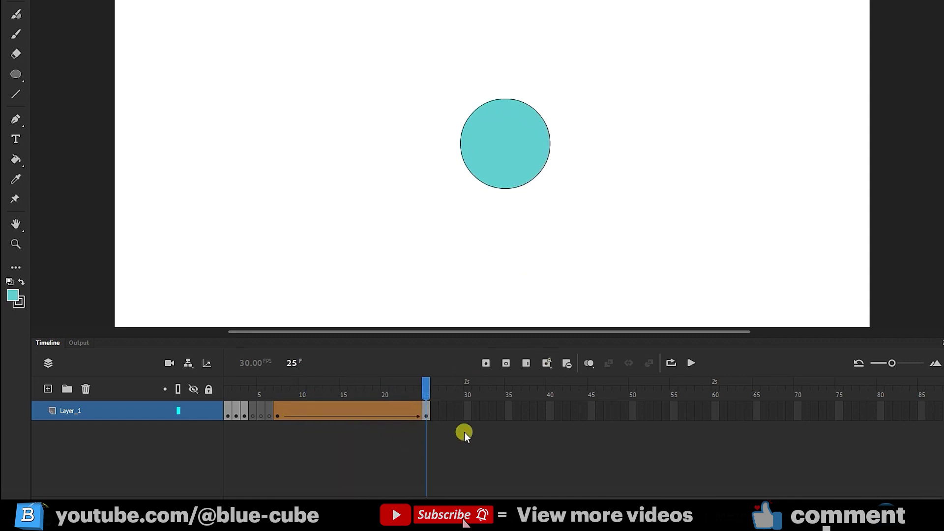
{"action": "left_click_drag", "start_coordinate": [423, 388], "coordinate": [219, 401]}
{"action": "left_click", "coordinate": [690, 363]}
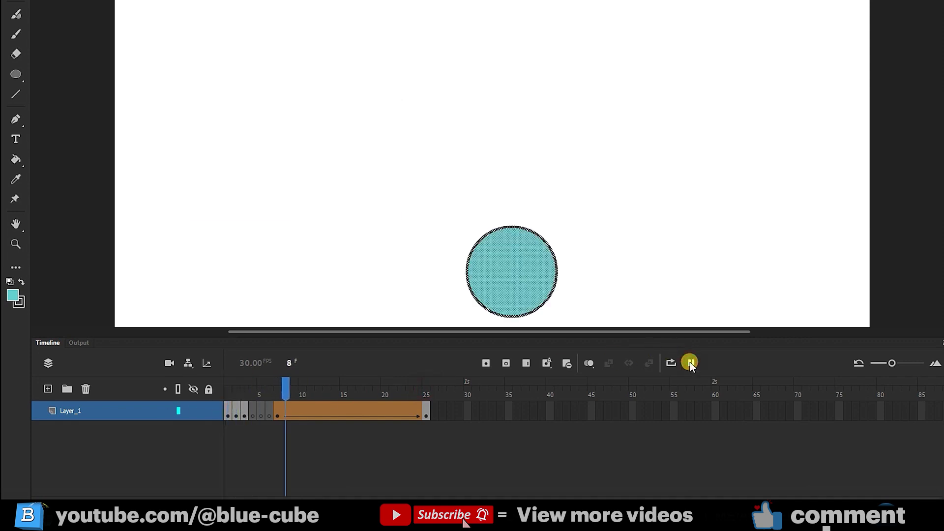
{"action": "left_click", "coordinate": [671, 363]}
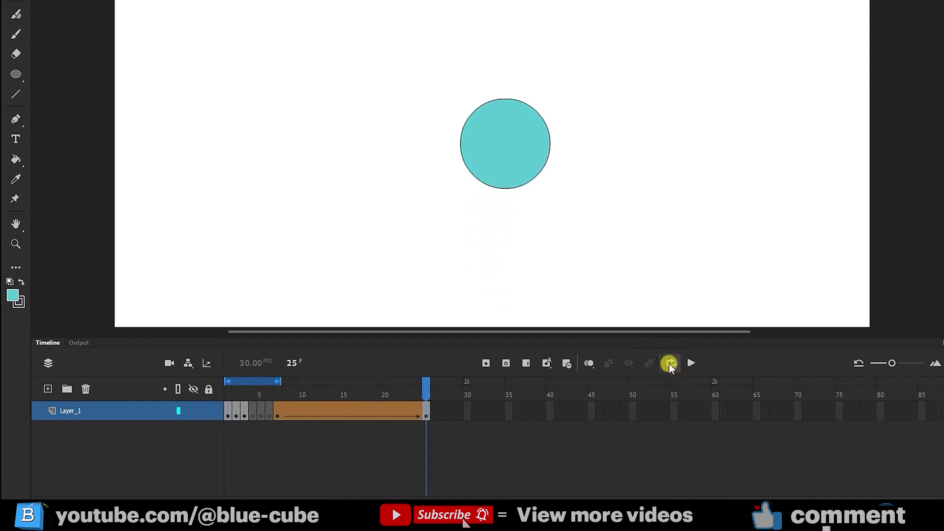
{"action": "left_click", "coordinate": [689, 362]}
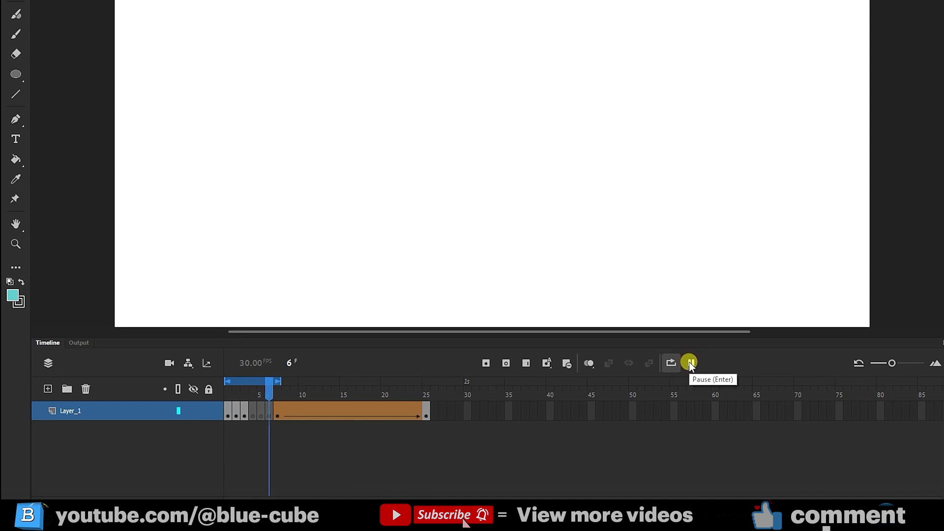
{"action": "left_click", "coordinate": [690, 362]}
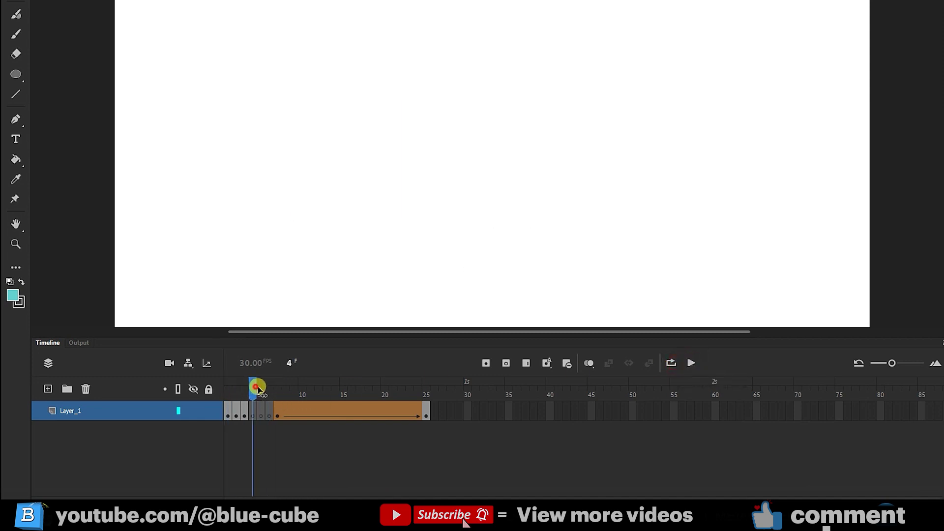
{"action": "left_click_drag", "start_coordinate": [255, 389], "coordinate": [425, 400]}
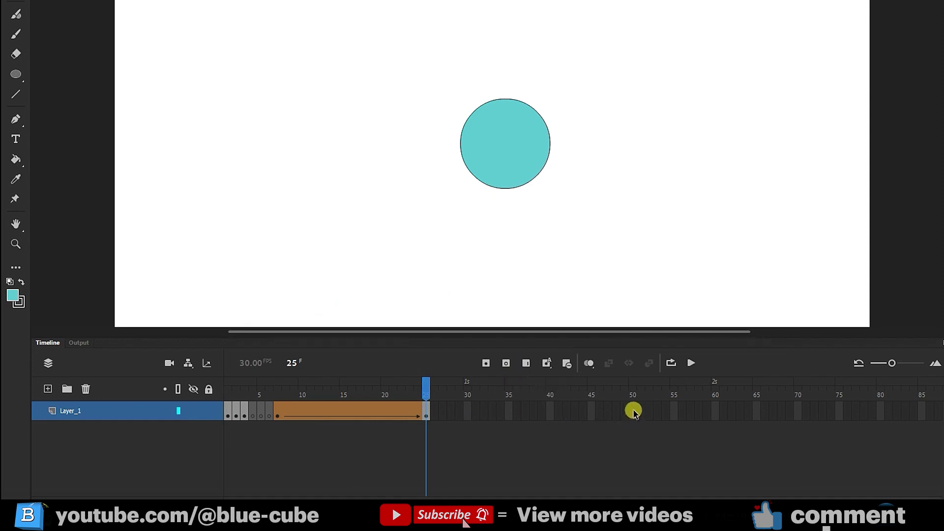
Extend the layer to frame 60, add a keyframe there, and move the circle lower left.
{"action": "left_click", "coordinate": [717, 418]}
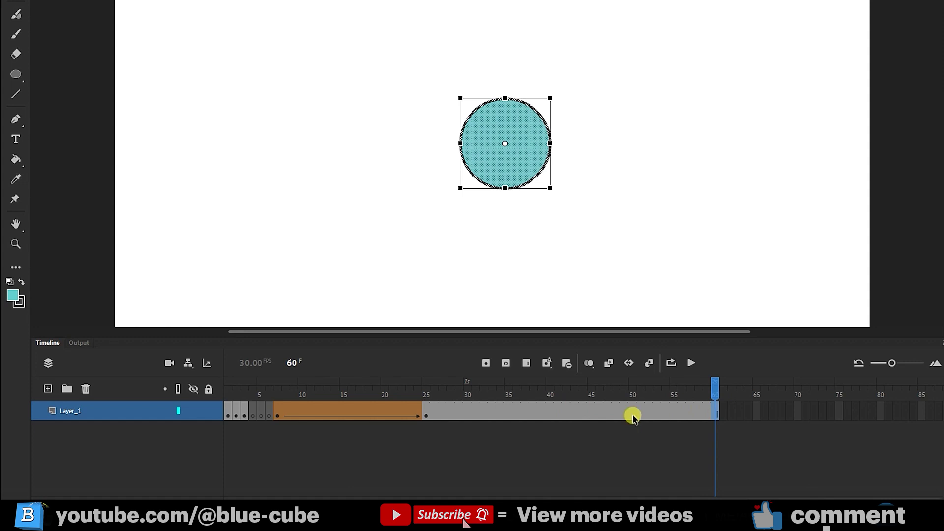
{"action": "key", "text": "ctrl+z"}
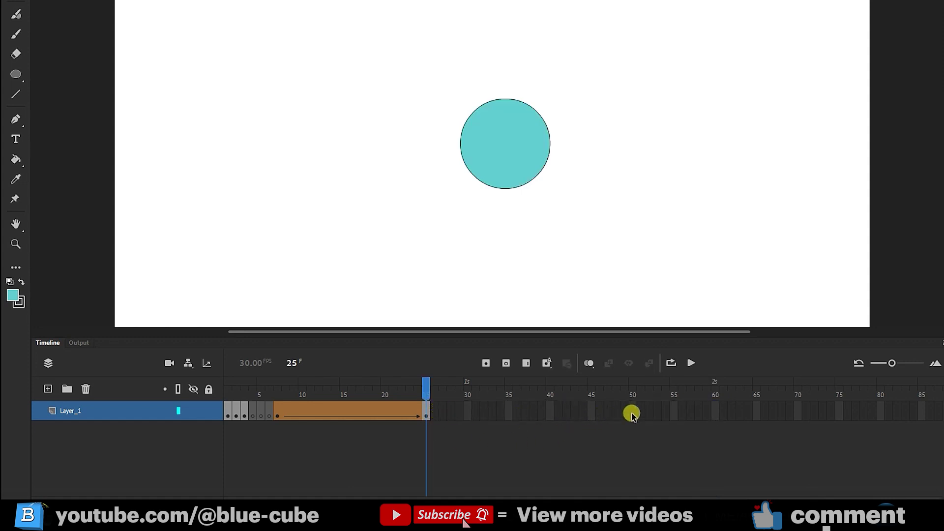
{"action": "left_click", "coordinate": [716, 412]}
{"action": "left_click", "coordinate": [527, 362]}
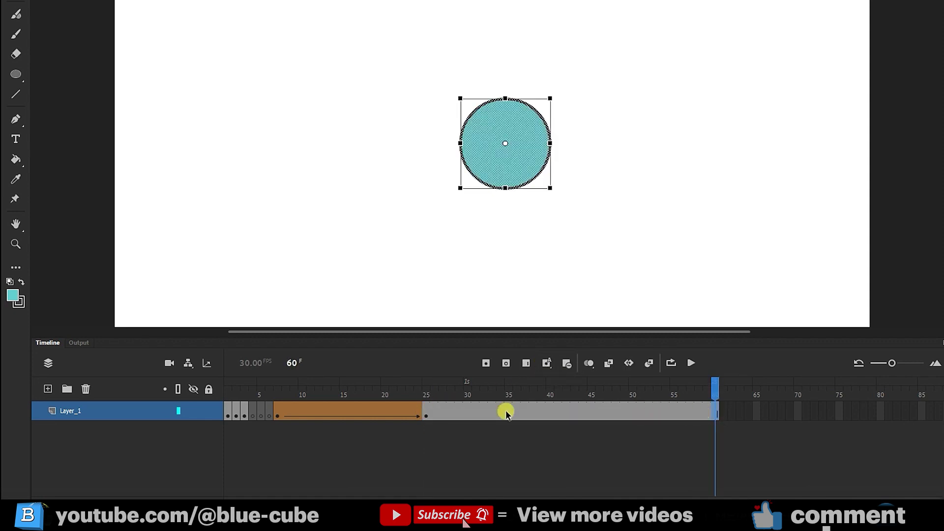
{"action": "left_click", "coordinate": [486, 363]}
{"action": "left_click_drag", "start_coordinate": [503, 161], "coordinate": [345, 269]}
{"action": "left_click", "coordinate": [716, 386]}
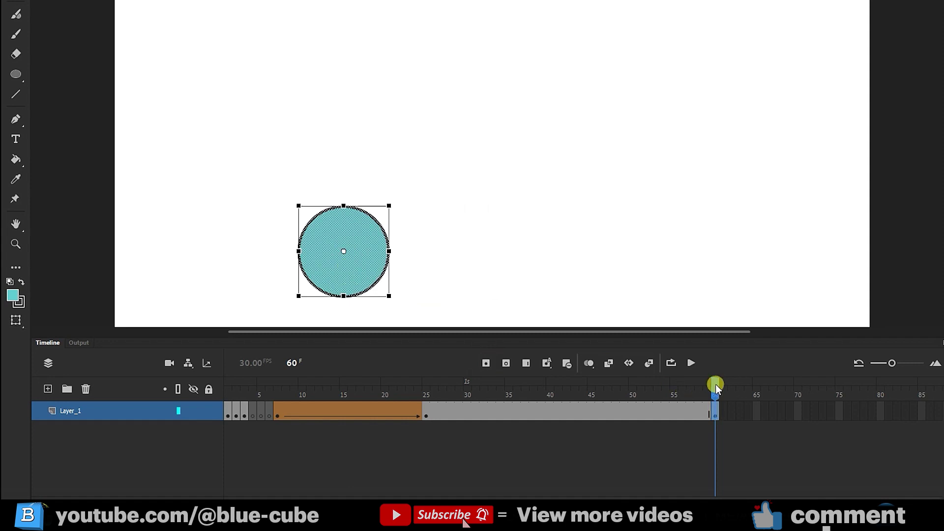
{"action": "mouse_move", "coordinate": [716, 385]}
{"action": "left_mouse_down"}
{"action": "mouse_move", "coordinate": [680, 422]}
{"action": "mouse_move", "coordinate": [716, 418]}
{"action": "mouse_move", "coordinate": [611, 413]}
{"action": "left_mouse_up"}
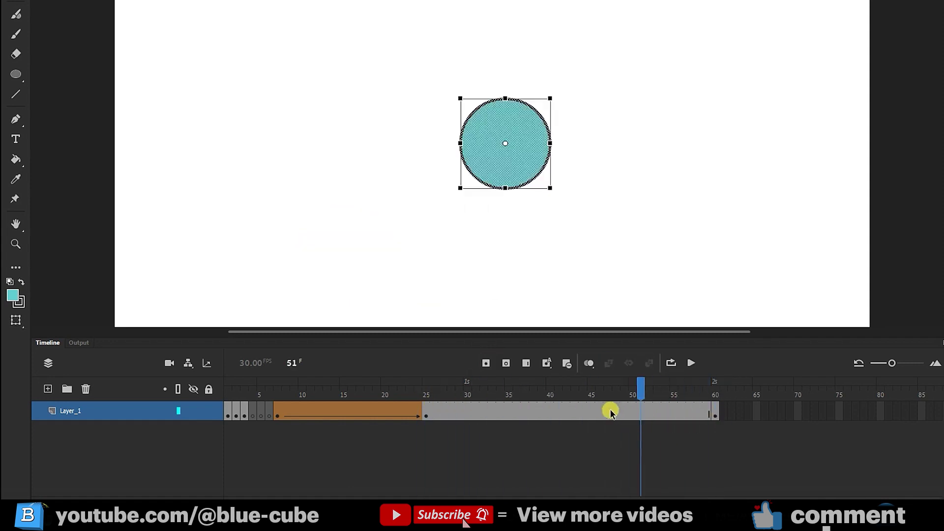
{"action": "right_click", "coordinate": [611, 412]}
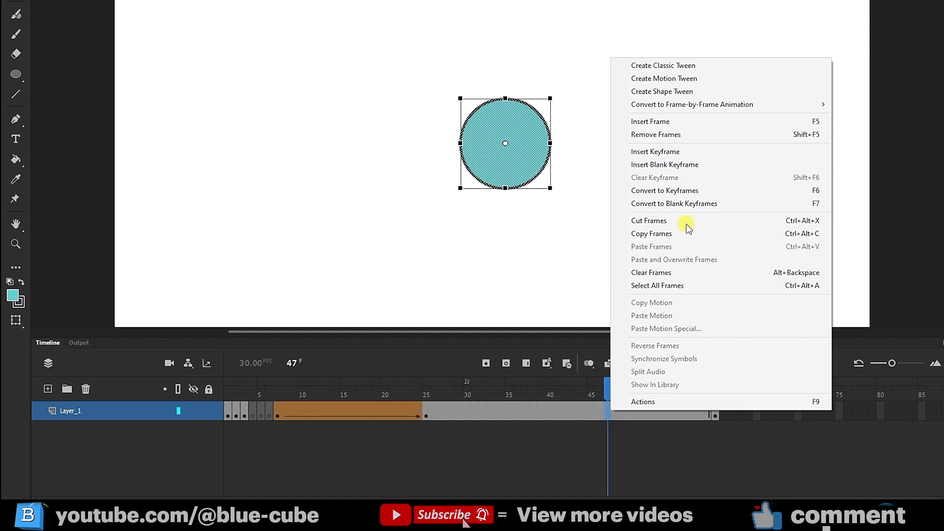
{"action": "left_click", "coordinate": [664, 92]}
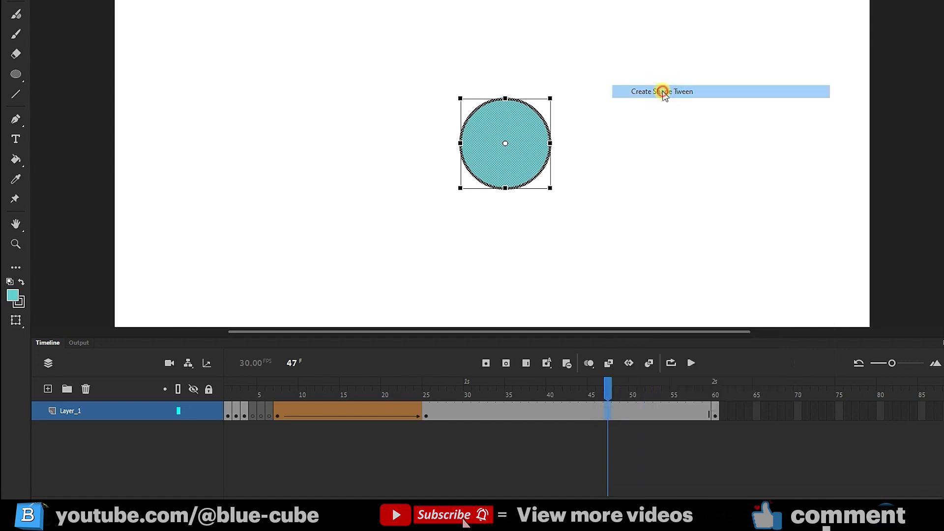
{"action": "left_click_drag", "start_coordinate": [319, 405], "coordinate": [344, 405]}
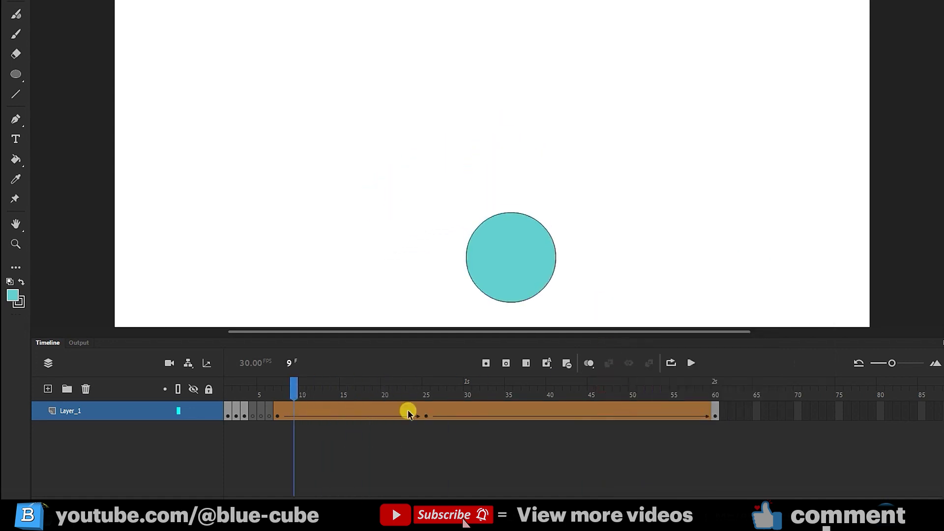
{"action": "left_click", "coordinate": [691, 364]}
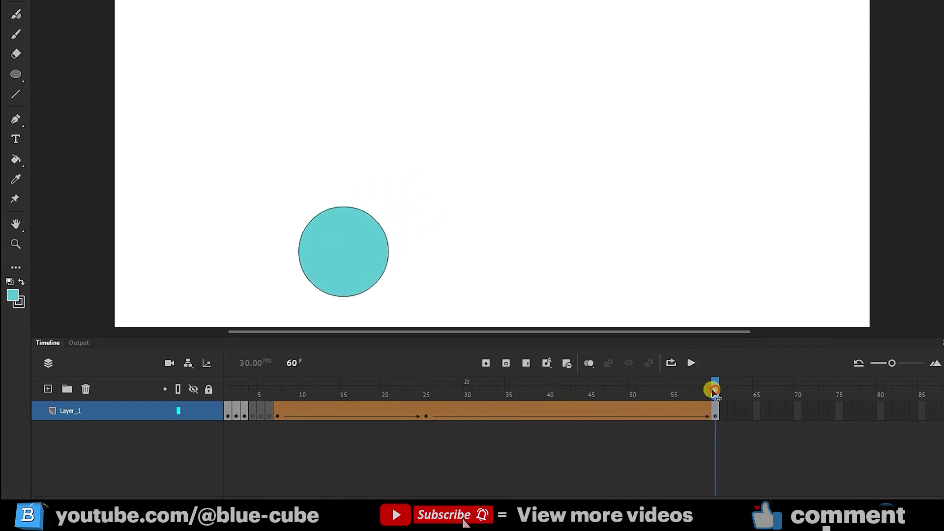
{"action": "left_click_drag", "start_coordinate": [714, 390], "coordinate": [662, 414]}
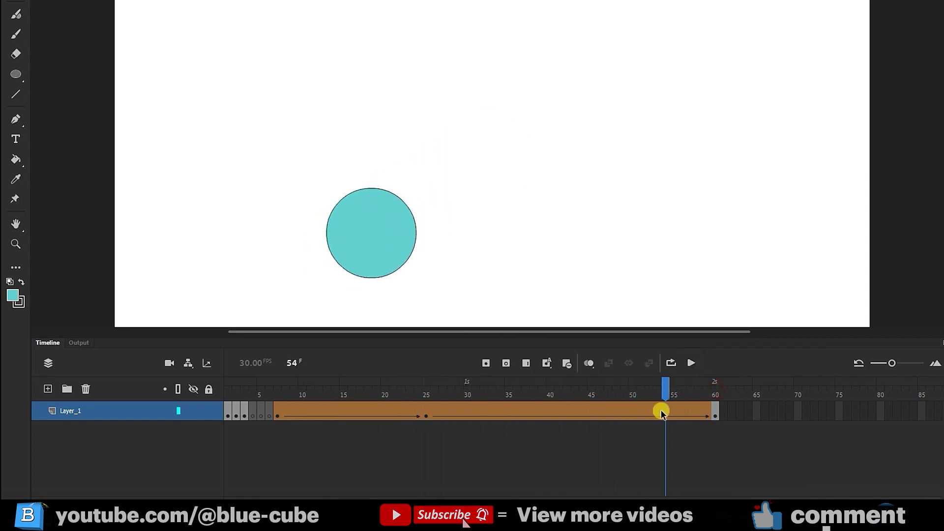
{"action": "key", "text": "ctrl+z"}
{"action": "key", "text": "ctrl+z"}
{"action": "key", "text": "ctrl+z"}
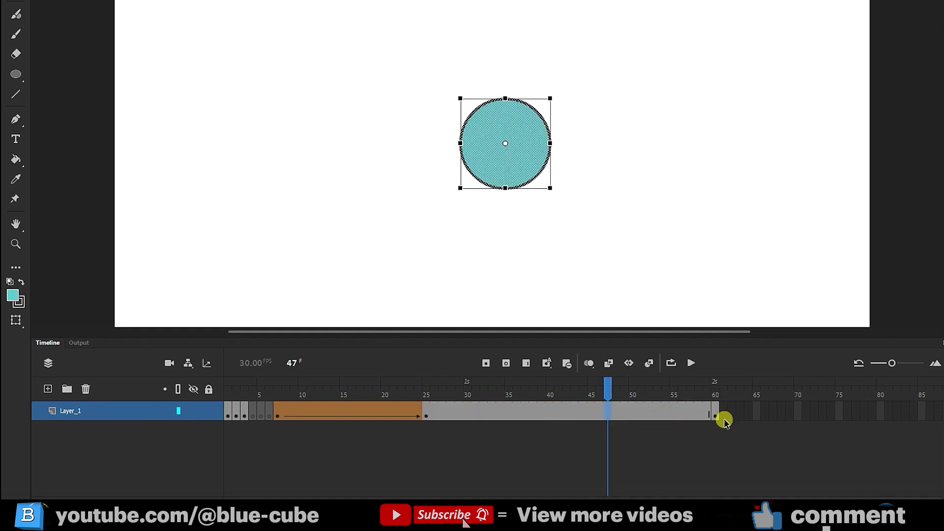
{"action": "key", "text": "ctrl+z"}
{"action": "key", "text": "ctrl+z"}
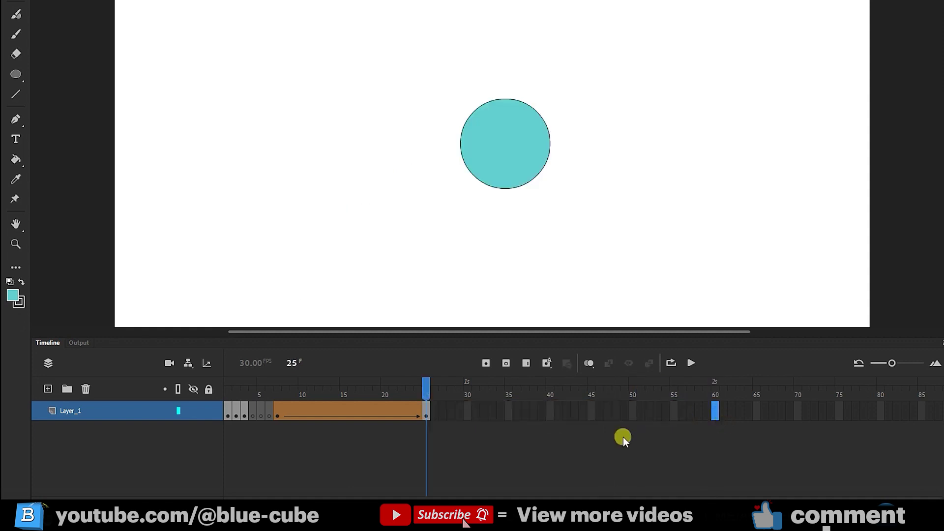
Turn on Auto Insert Keyframe.
{"action": "left_click", "coordinate": [548, 368]}
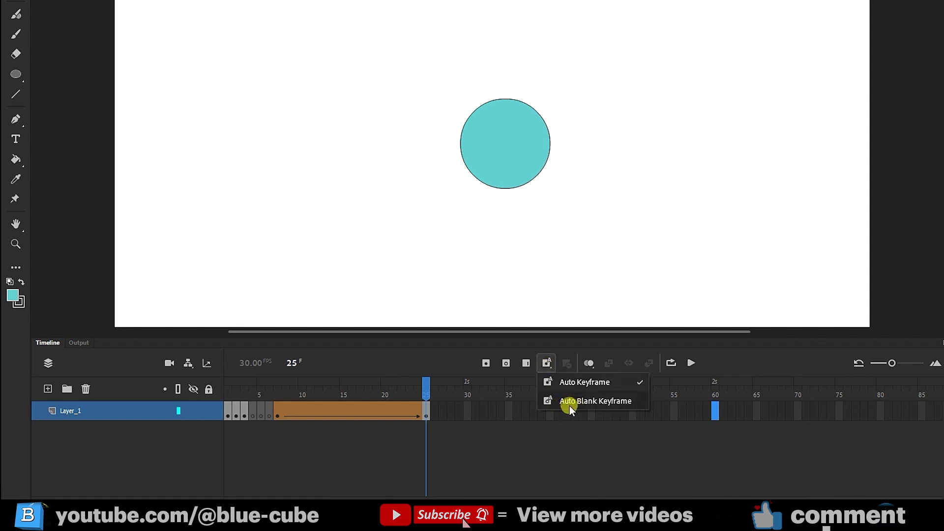
{"action": "left_click", "coordinate": [574, 382]}
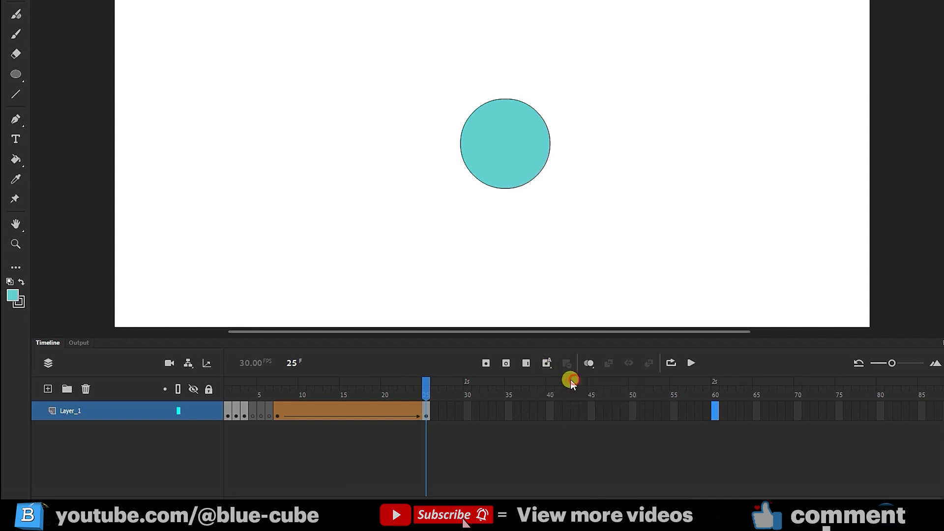
{"action": "left_click", "coordinate": [548, 366]}
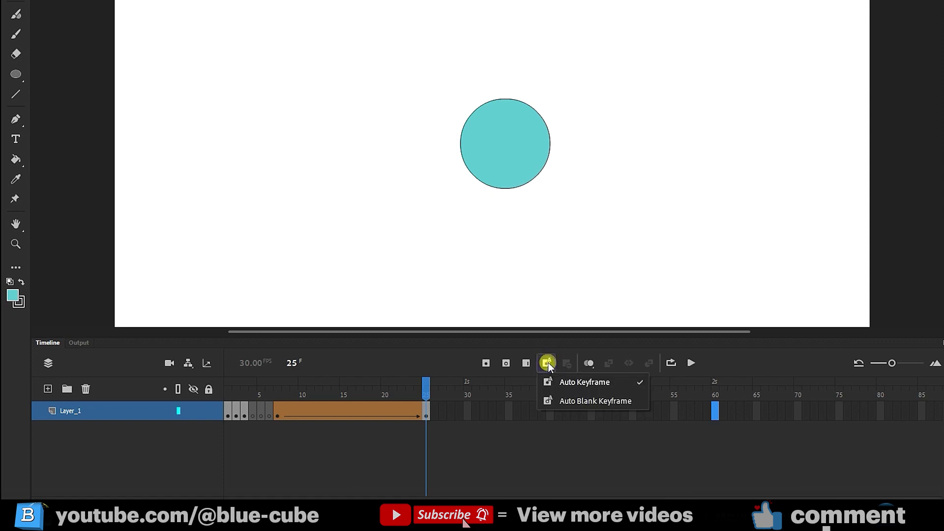
{"action": "left_click", "coordinate": [546, 363]}
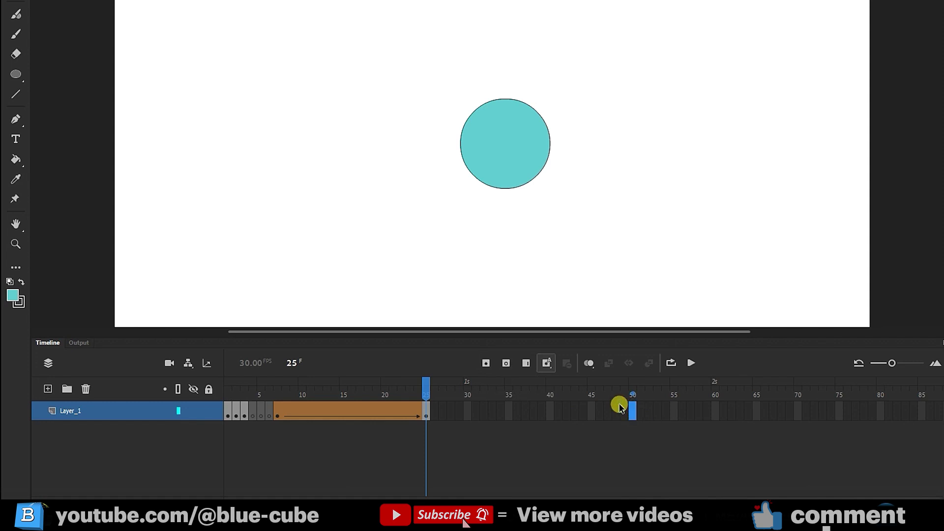
Extend the layer to frame 50 and drag the circle down-left there.
{"action": "left_click", "coordinate": [526, 363]}
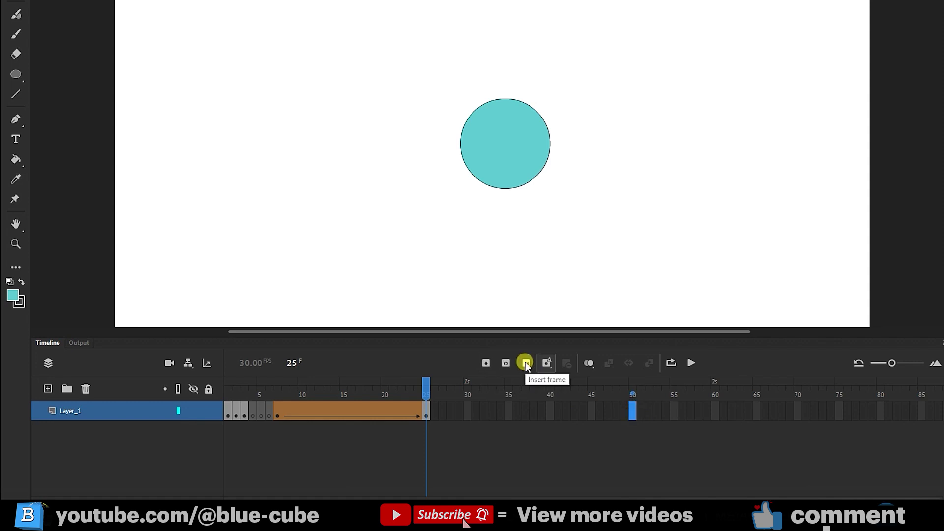
{"action": "left_click", "coordinate": [526, 363]}
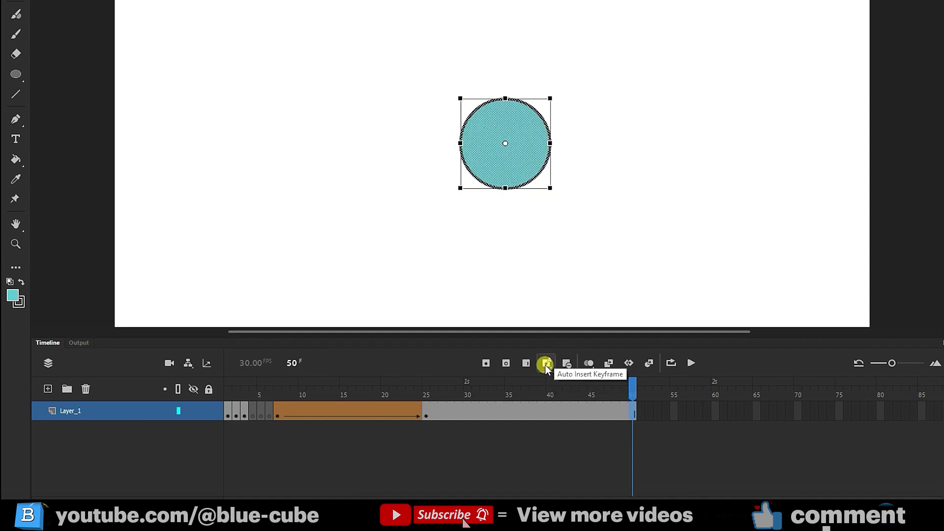
{"action": "left_click", "coordinate": [546, 363]}
{"action": "left_click", "coordinate": [534, 162]}
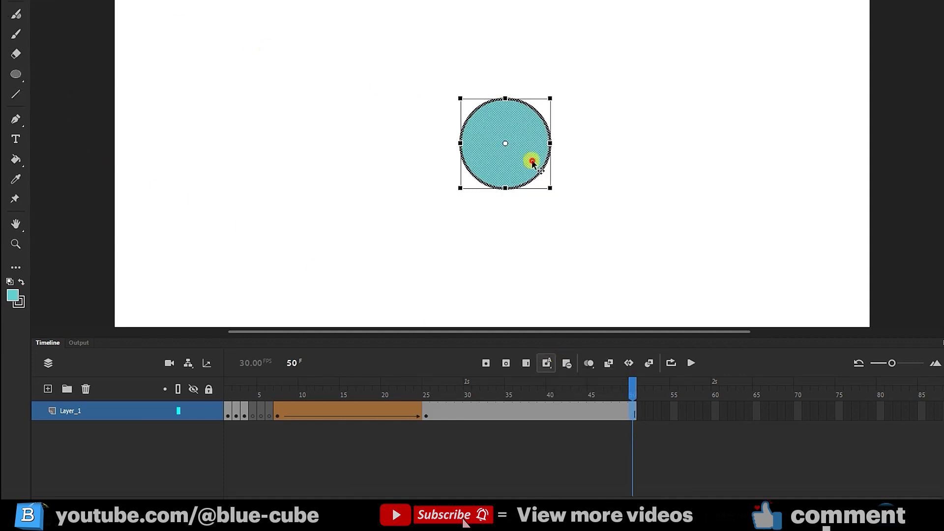
{"action": "left_click_drag", "start_coordinate": [533, 162], "coordinate": [447, 287]}
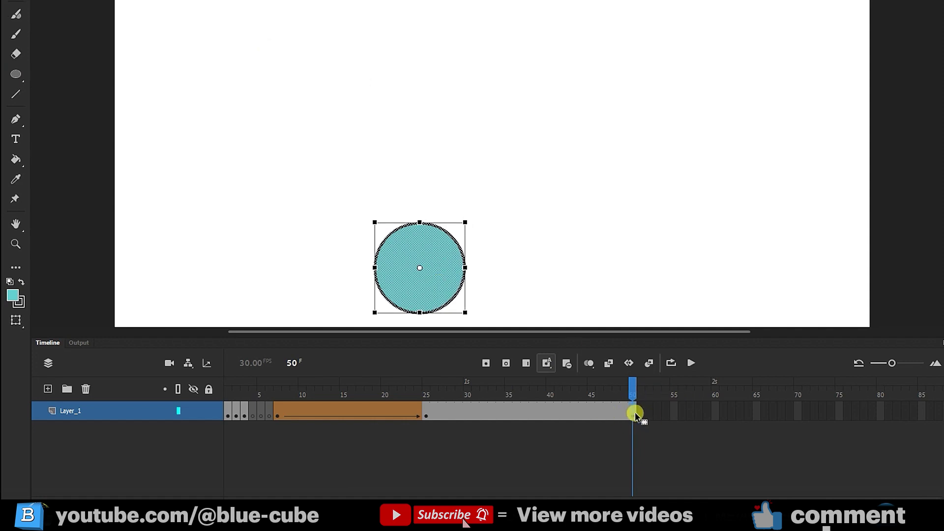
Create a shape tween from frame 25 to frame 50 and scrub to preview the motion.
{"action": "left_click", "coordinate": [597, 411]}
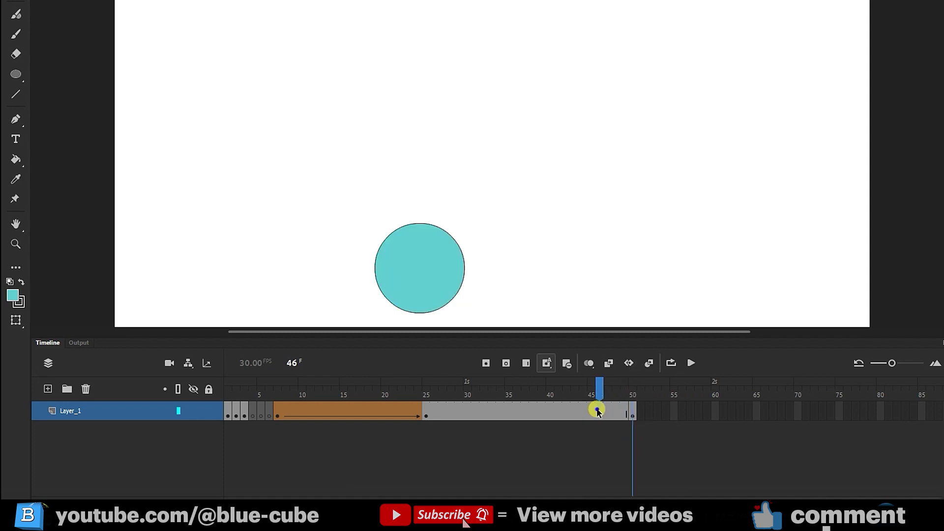
{"action": "right_click", "coordinate": [598, 411]}
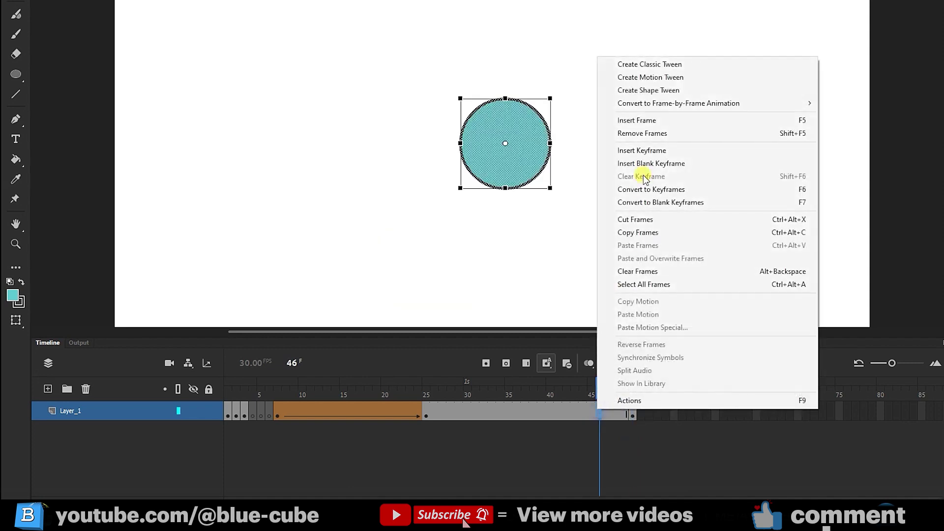
{"action": "left_click", "coordinate": [651, 90]}
{"action": "mouse_move", "coordinate": [600, 386]}
{"action": "left_mouse_down"}
{"action": "mouse_move", "coordinate": [543, 402]}
{"action": "mouse_move", "coordinate": [643, 401]}
{"action": "mouse_move", "coordinate": [415, 392]}
{"action": "mouse_move", "coordinate": [622, 406]}
{"action": "mouse_move", "coordinate": [468, 404]}
{"action": "left_mouse_up"}
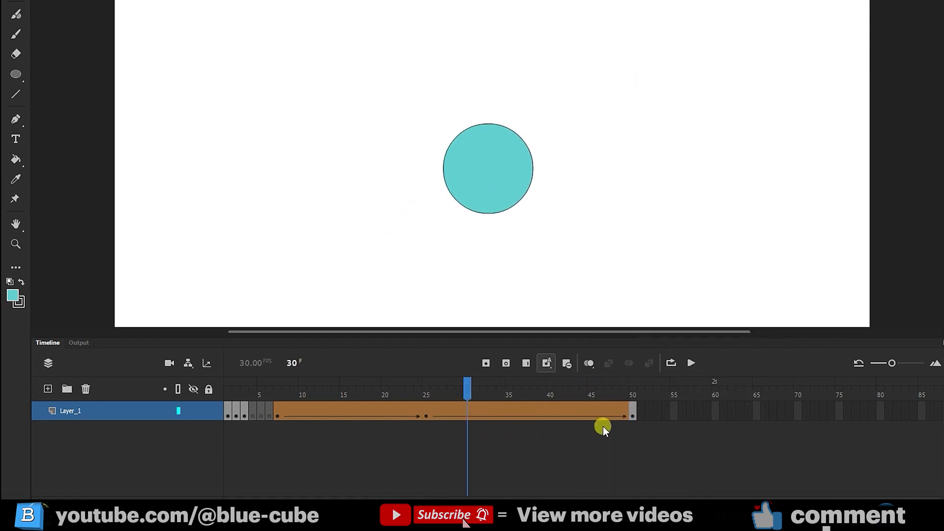
Show onion skins around frames 36–43 and lower their starting opacity from 60% to 44%.
{"action": "left_click", "coordinate": [568, 398]}
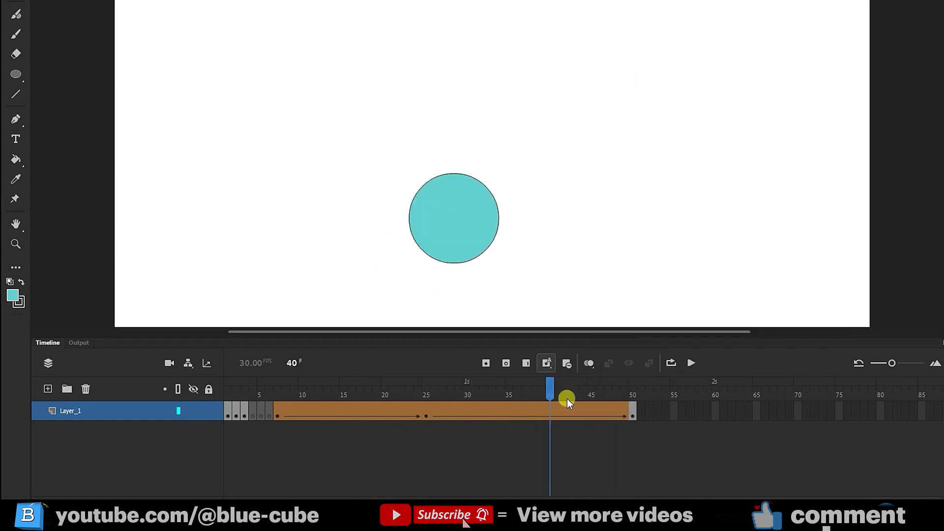
{"action": "left_click", "coordinate": [588, 363]}
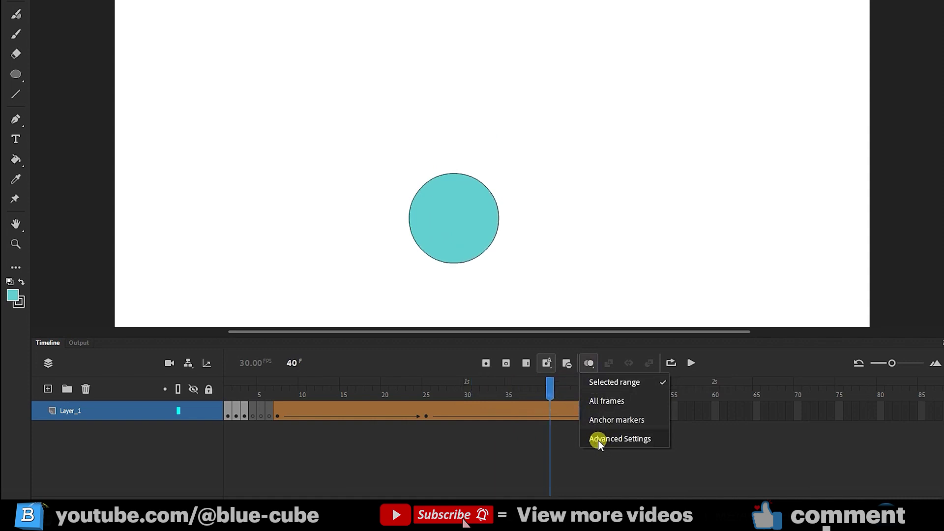
{"action": "left_click", "coordinate": [617, 439]}
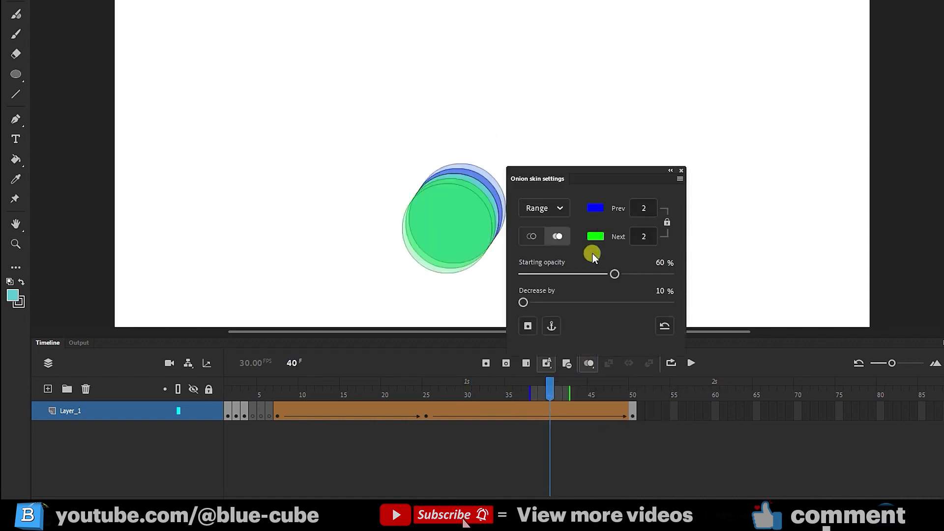
{"action": "left_click_drag", "start_coordinate": [548, 390], "coordinate": [574, 390]}
{"action": "left_click_drag", "start_coordinate": [612, 270], "coordinate": [585, 274]}
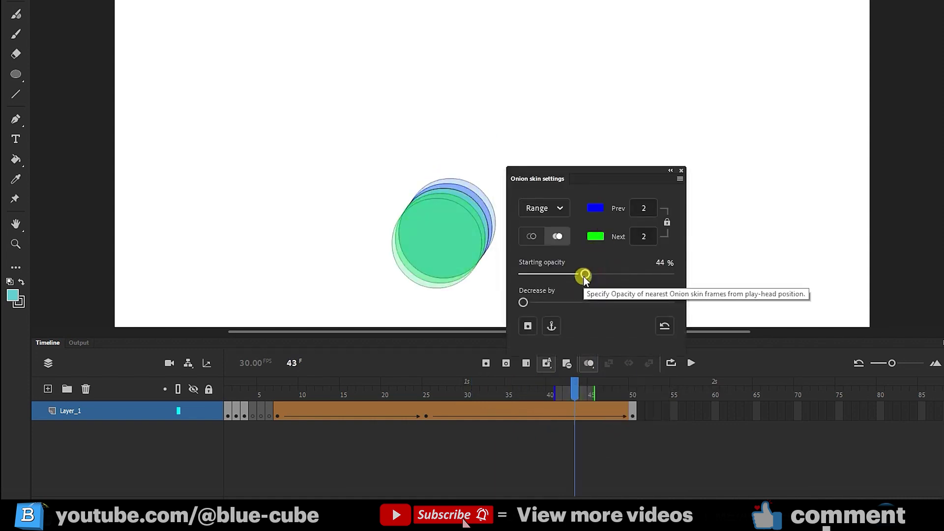
{"action": "left_click_drag", "start_coordinate": [575, 395], "coordinate": [517, 394]}
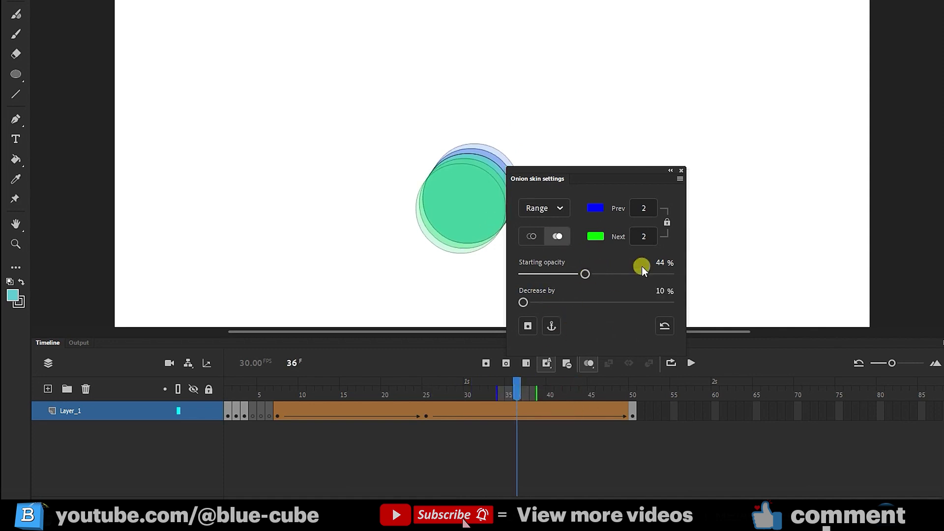
Turn onion skinning off, enable looped playback, and play the animation briefly.
{"action": "left_click", "coordinate": [683, 170]}
{"action": "left_click", "coordinate": [589, 364]}
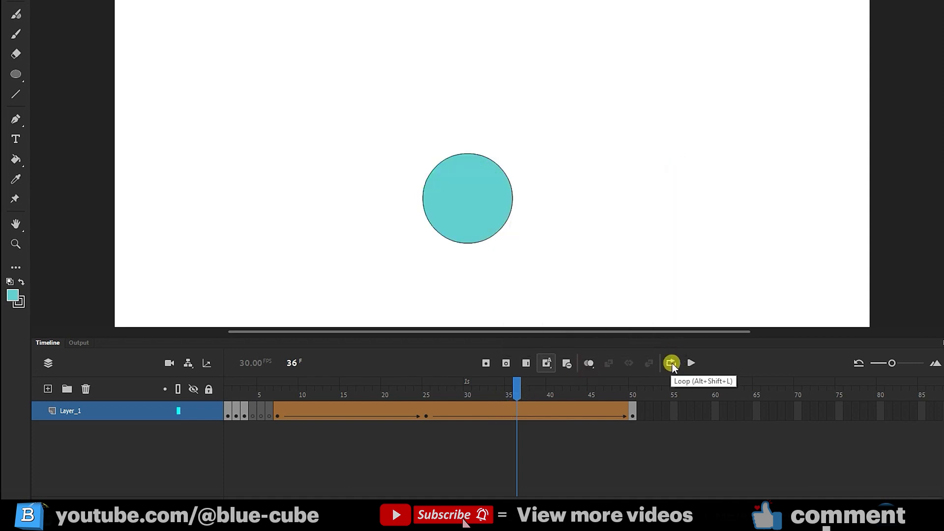
{"action": "left_click", "coordinate": [672, 365]}
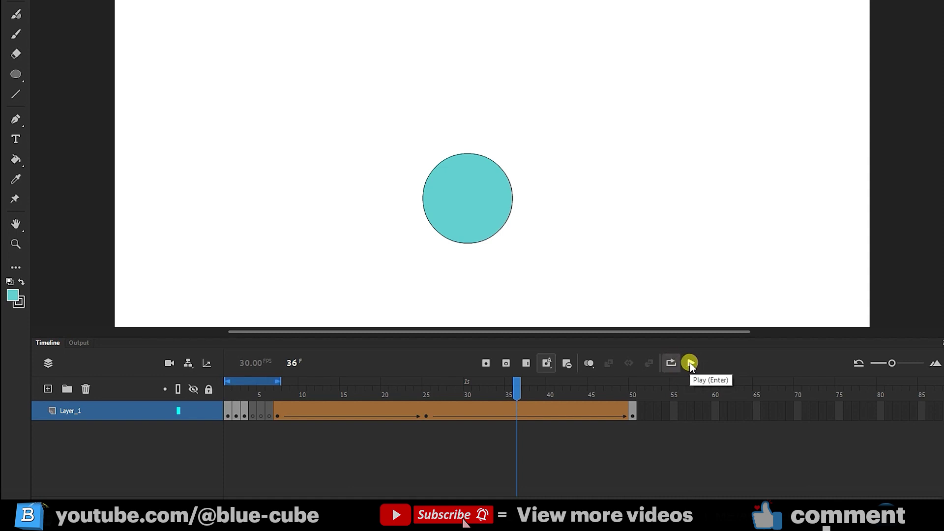
{"action": "left_click", "coordinate": [692, 363]}
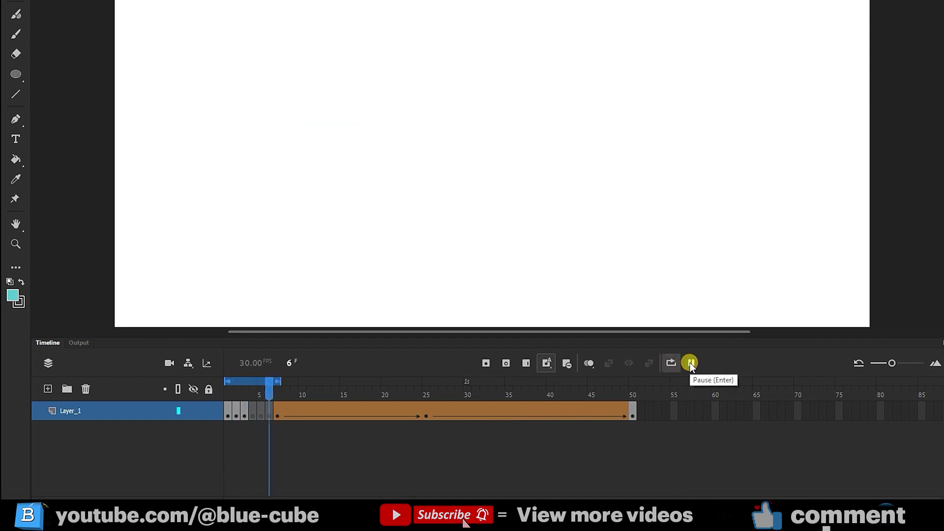
{"action": "left_click", "coordinate": [691, 363]}
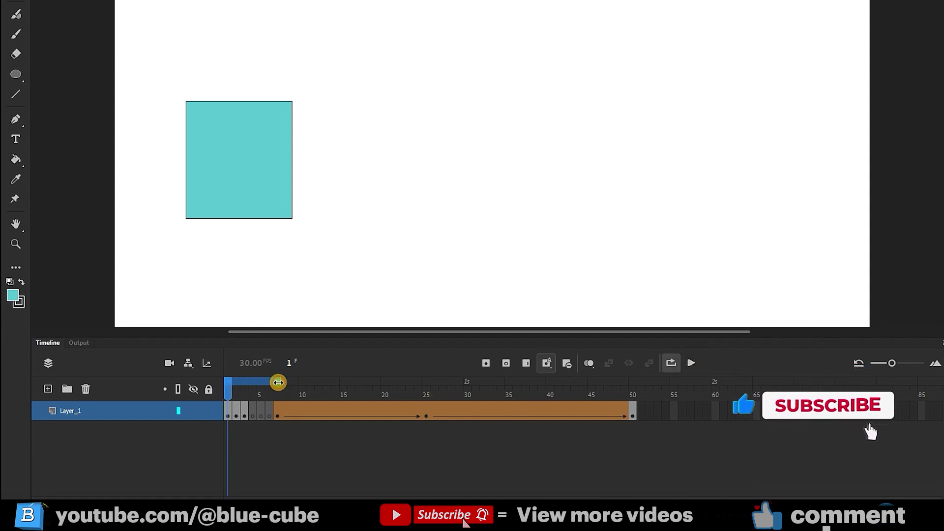
Stretch the loop range to about frame 50 and play the looping tween.
{"action": "left_click_drag", "start_coordinate": [278, 382], "coordinate": [554, 397]}
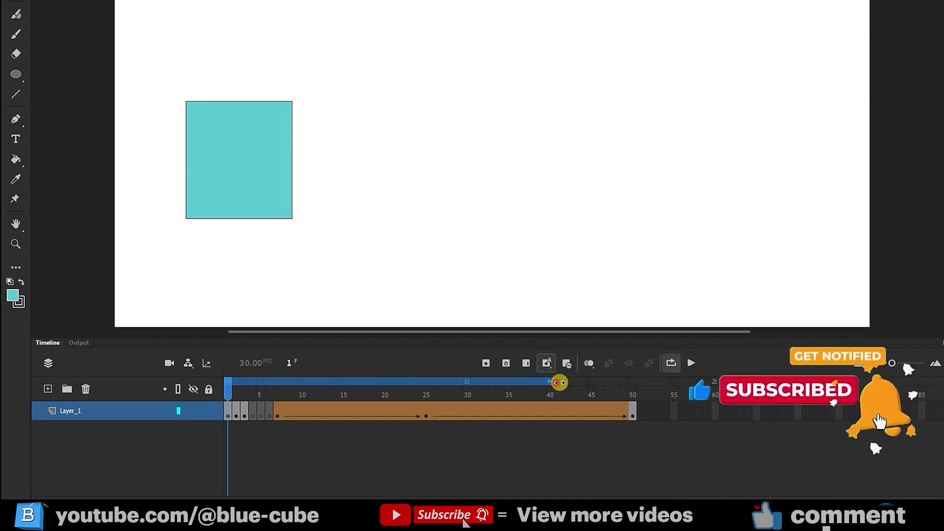
{"action": "left_click_drag", "start_coordinate": [554, 383], "coordinate": [630, 390]}
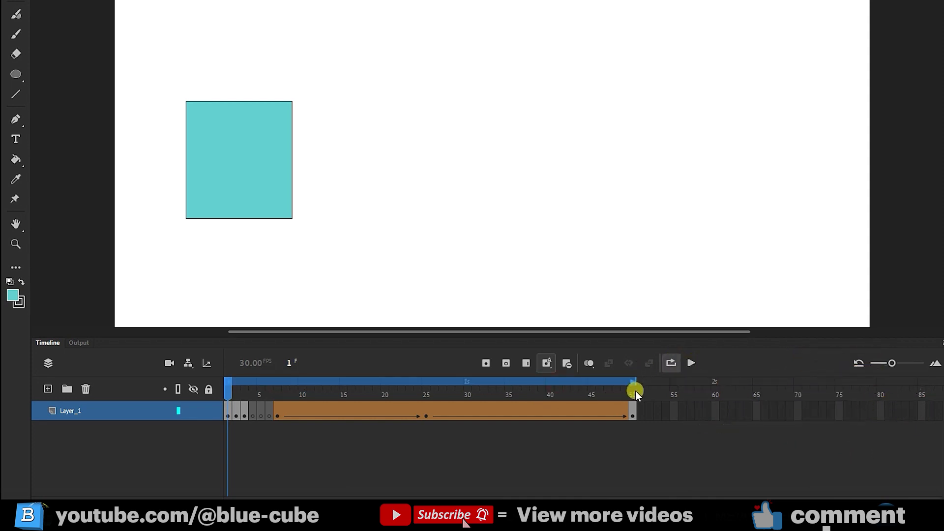
{"action": "left_click", "coordinate": [691, 360]}
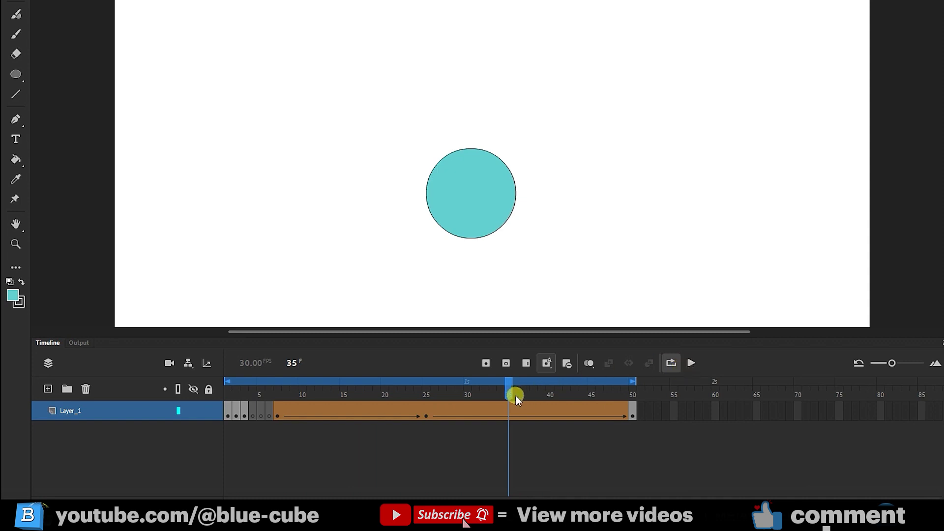
Insert a keyframe at frame 60 on Layer_1.
{"action": "left_click_drag", "start_coordinate": [512, 388], "coordinate": [577, 388]}
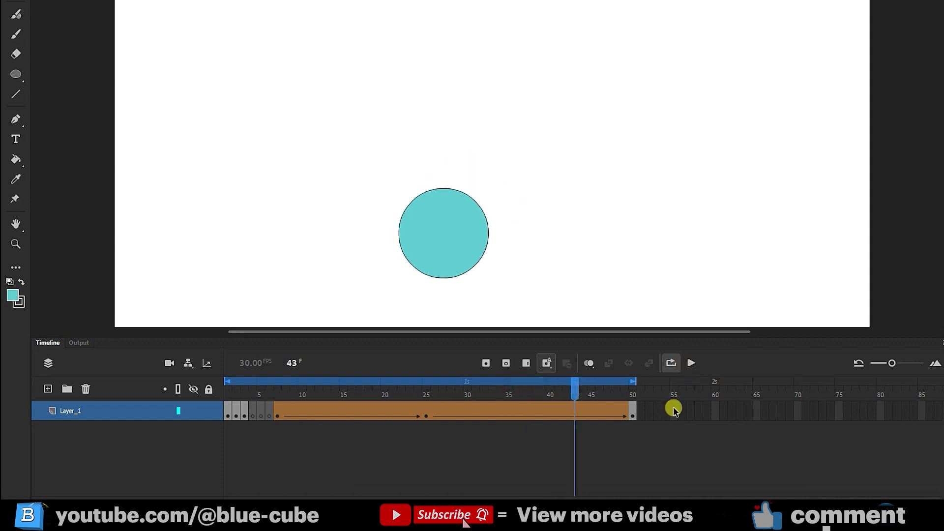
{"action": "left_click", "coordinate": [717, 412]}
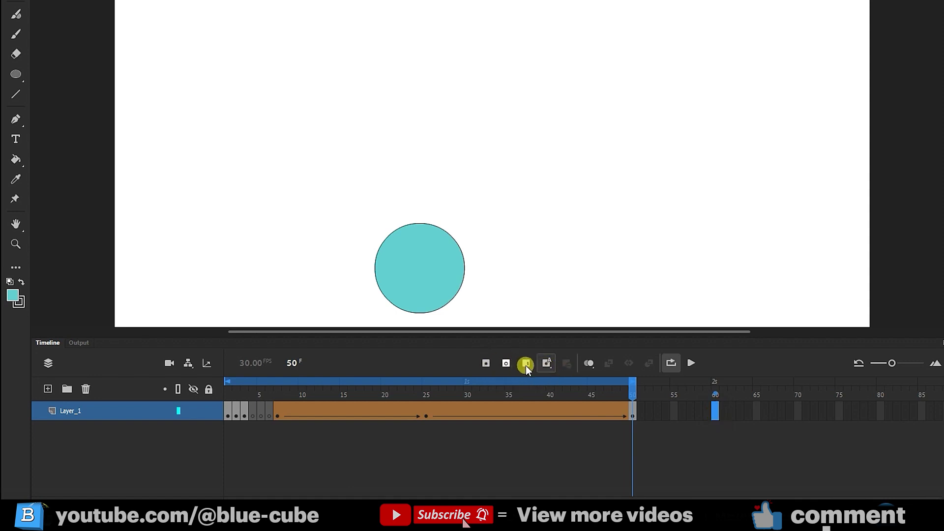
{"action": "left_click", "coordinate": [486, 363]}
{"action": "left_click", "coordinate": [715, 411]}
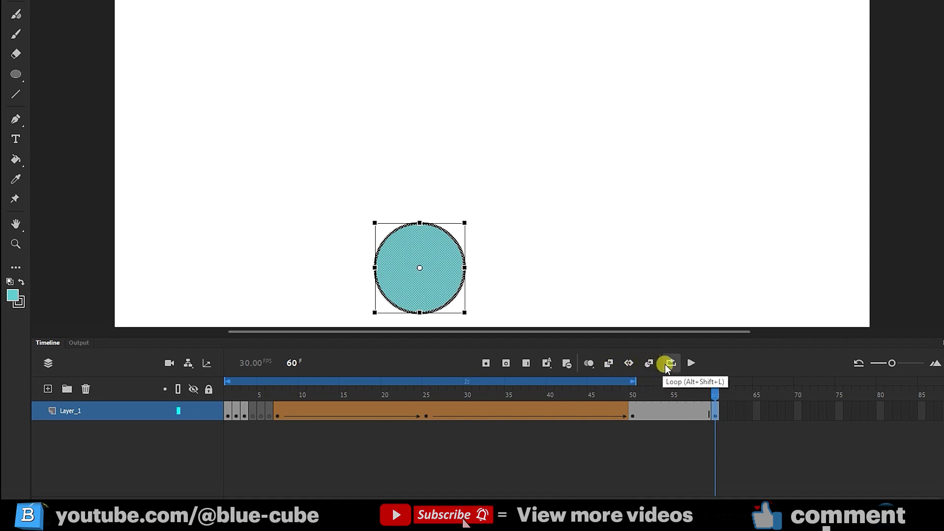
Check the frame options, scrub around frame 53, and leave the playhead at frame 48.
{"action": "right_click", "coordinate": [658, 411]}
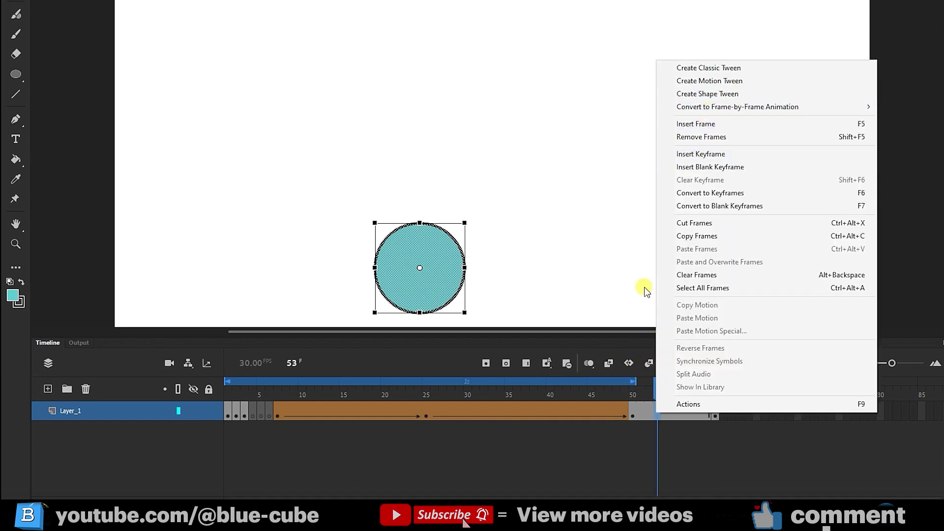
{"action": "left_click", "coordinate": [642, 411]}
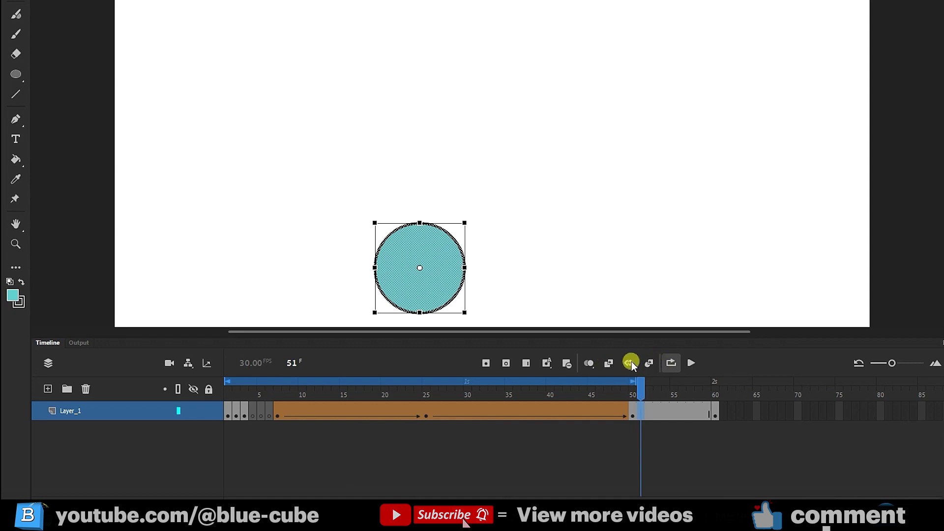
{"action": "left_click_drag", "start_coordinate": [641, 386], "coordinate": [658, 391]}
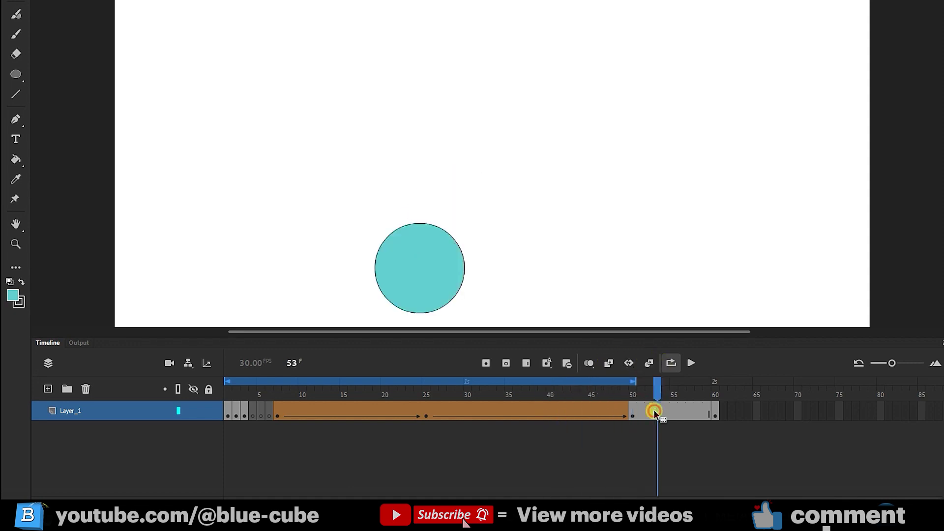
{"action": "left_click", "coordinate": [632, 363]}
{"action": "left_click", "coordinate": [648, 363]}
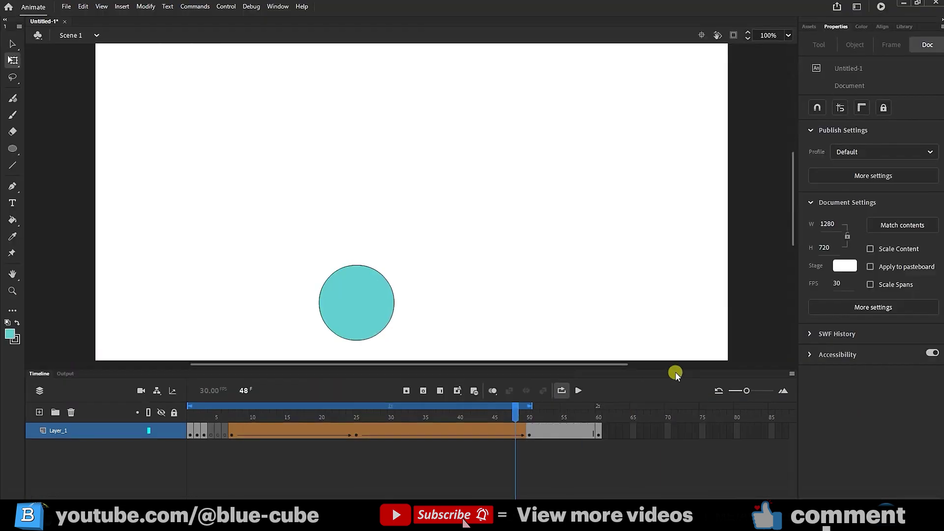
{"action": "left_click", "coordinate": [788, 376]}
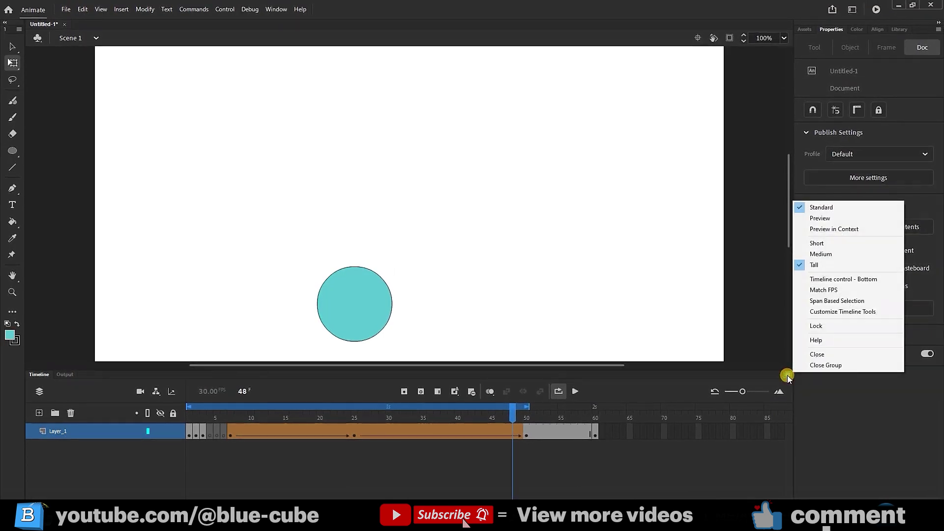
{"action": "left_click", "coordinate": [822, 218]}
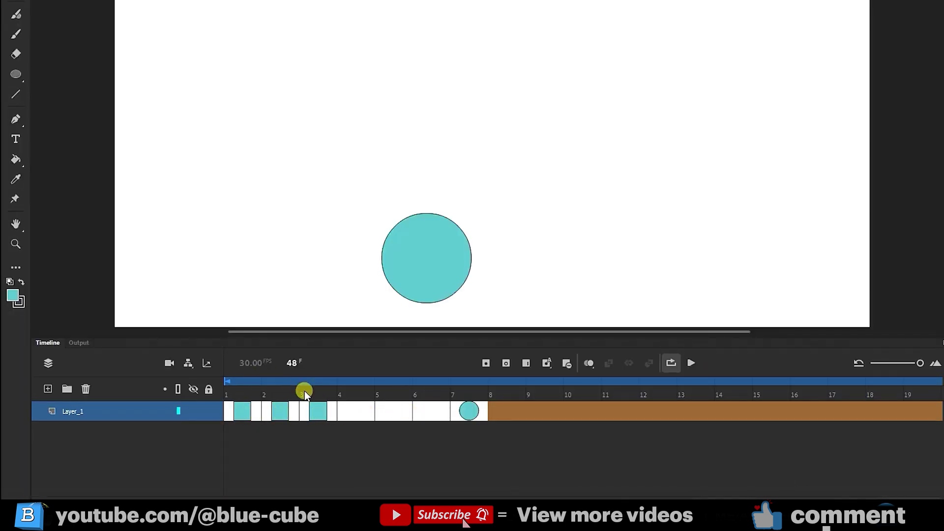
{"action": "left_click_drag", "start_coordinate": [306, 390], "coordinate": [255, 398]}
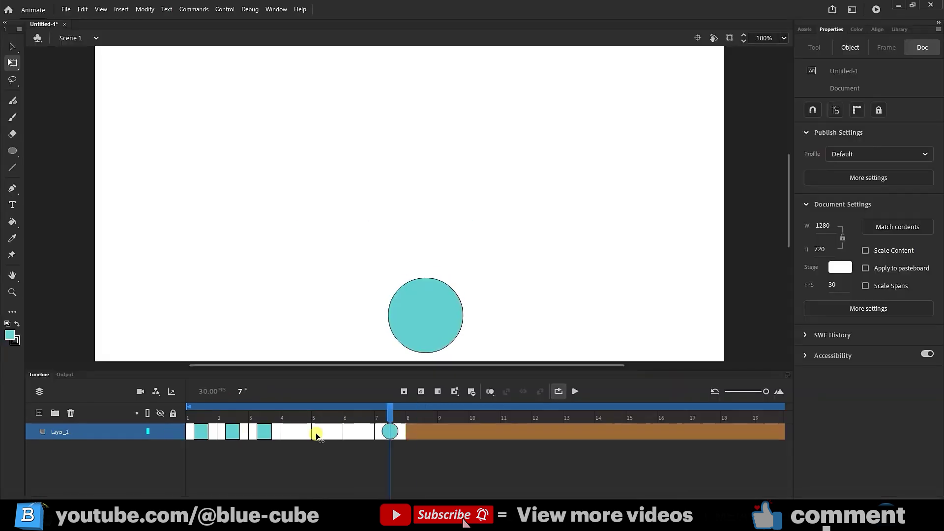
{"action": "left_click_drag", "start_coordinate": [246, 392], "coordinate": [193, 439]}
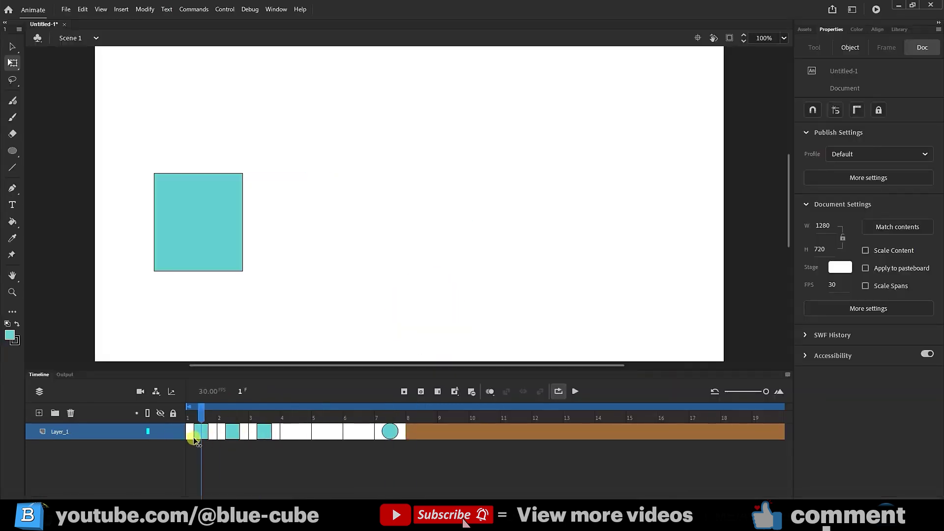
{"action": "left_click", "coordinate": [784, 374]}
{"action": "left_click", "coordinate": [821, 208]}
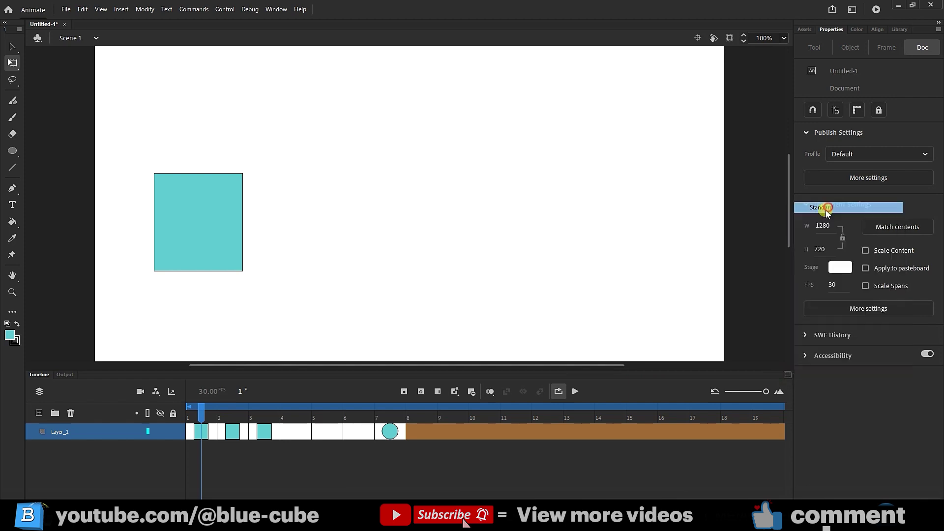
{"action": "left_click", "coordinate": [477, 419]}
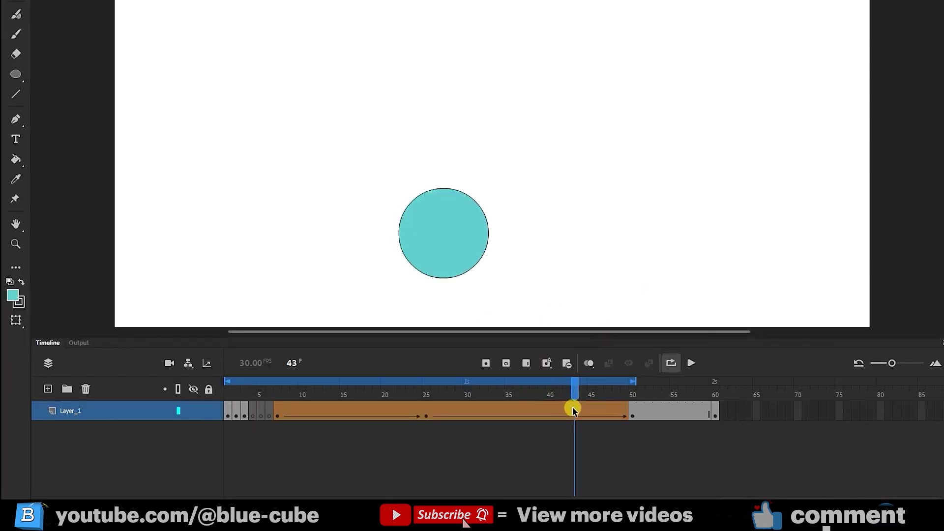
Select all frames on the layer and remove them, leaving frames 1–60 empty.
{"action": "right_click", "coordinate": [571, 412]}
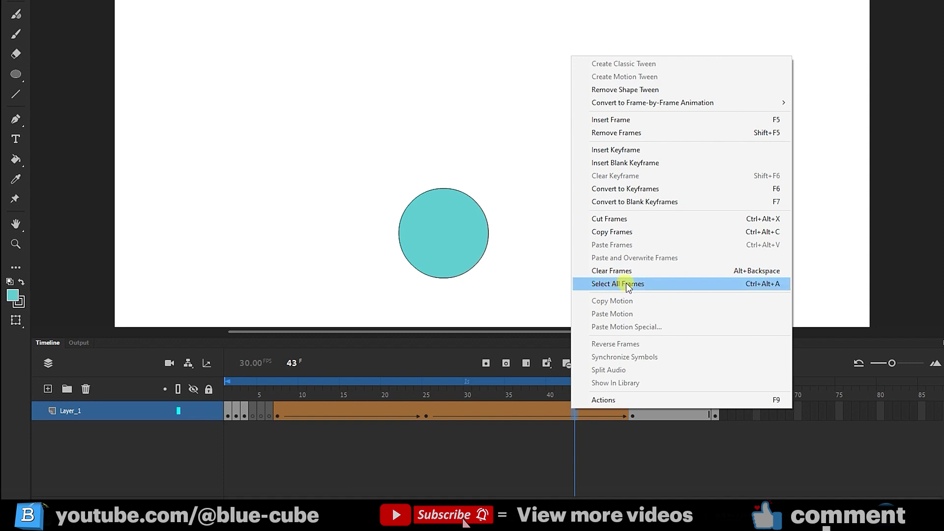
{"action": "left_click", "coordinate": [628, 285]}
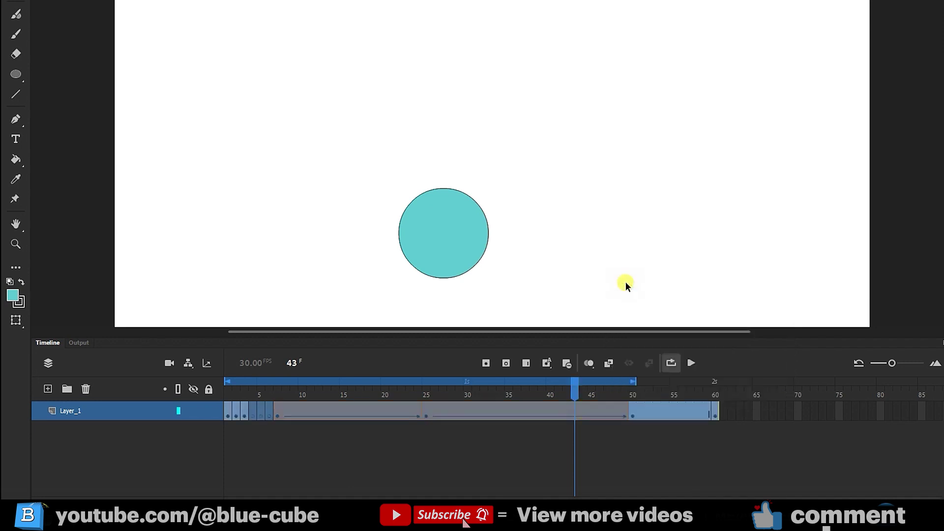
{"action": "right_click", "coordinate": [644, 411]}
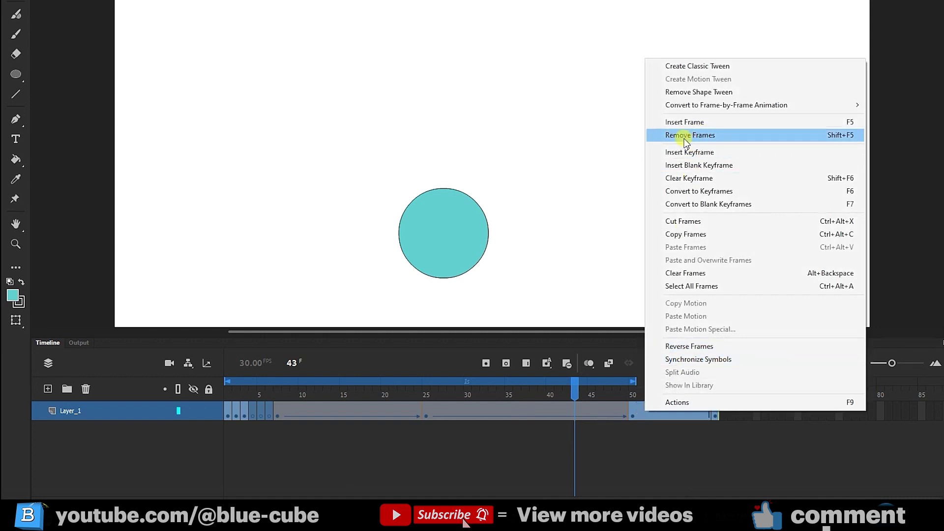
{"action": "left_click", "coordinate": [707, 137]}
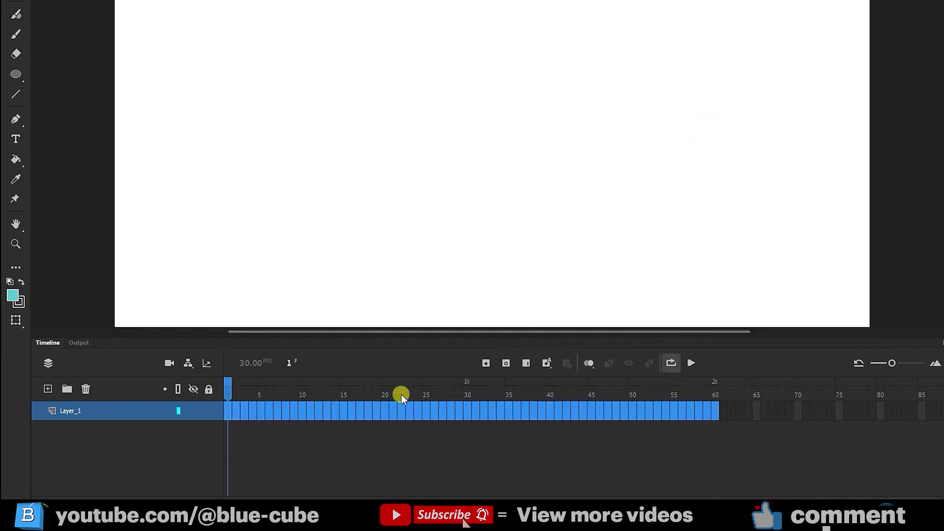
Insert a frame on the empty layer and draw a teal, black-outlined oval at upper left.
{"action": "left_click", "coordinate": [427, 270]}
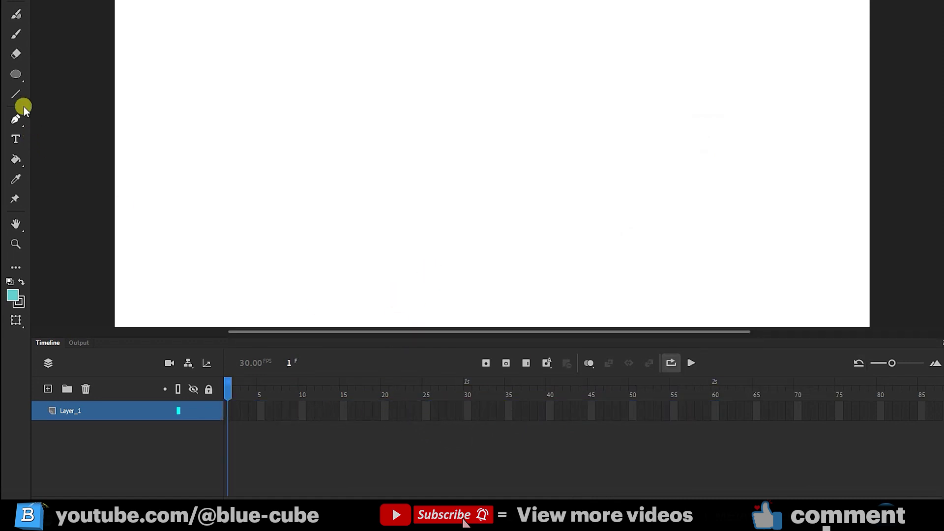
{"action": "left_click", "coordinate": [15, 74]}
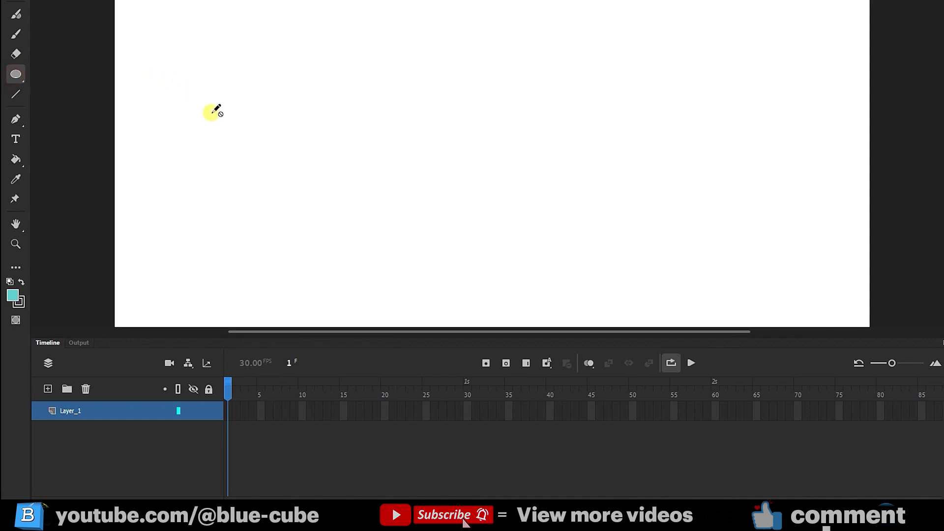
{"action": "left_click", "coordinate": [219, 127]}
{"action": "left_click", "coordinate": [673, 221]}
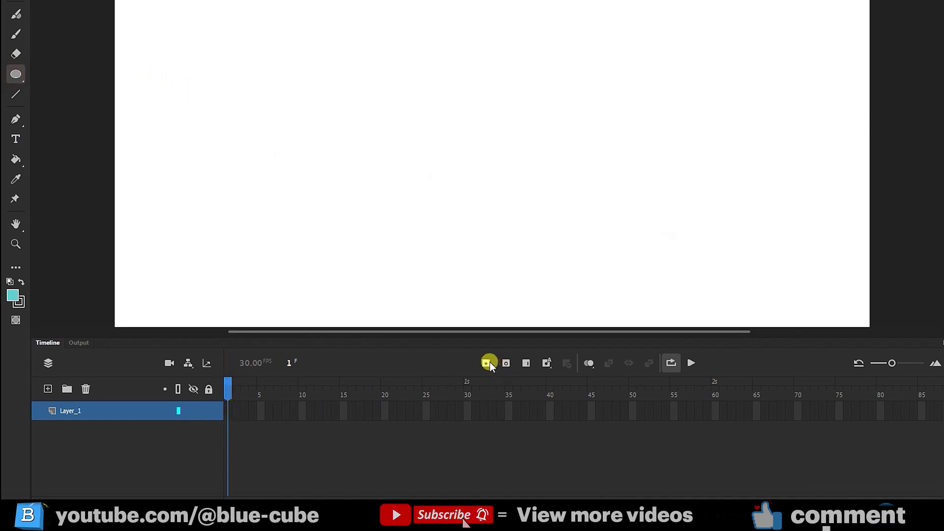
{"action": "left_click", "coordinate": [525, 365]}
{"action": "left_click_drag", "start_coordinate": [247, 89], "coordinate": [427, 209]}
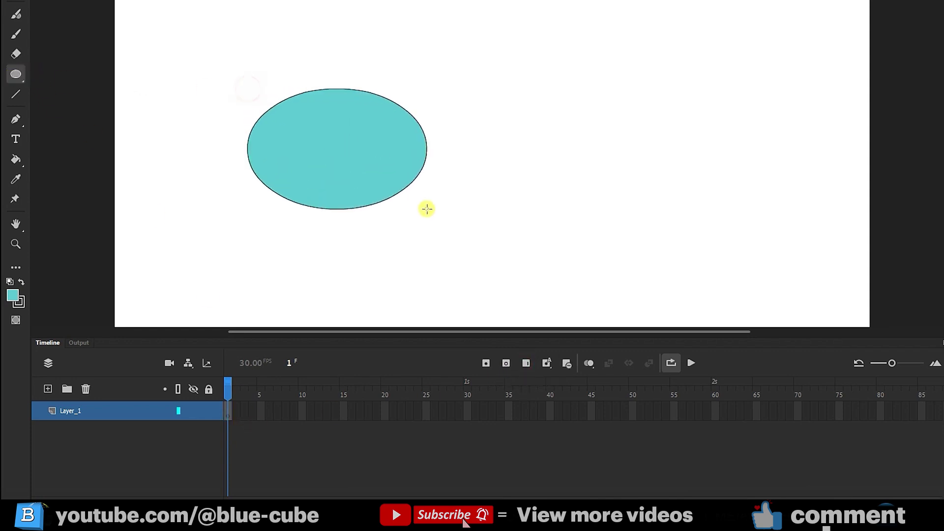